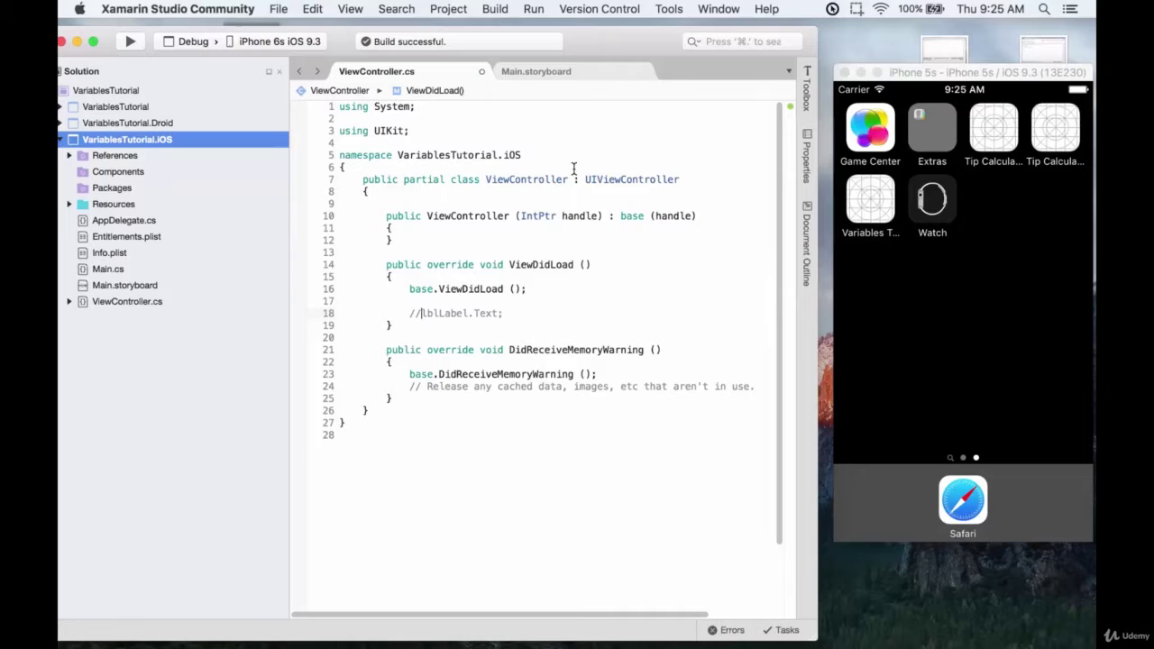
Step: Open a blank line after ViewController's opening brace and declare bool isLoggedIn = false; there
{"action": "left_click", "coordinate": [405, 197]}
{"action": "key", "text": "Down"}
{"action": "key", "text": "Return"}
{"action": "key", "text": "Return"}
{"action": "key", "text": "Up"}
{"action": "key", "text": "Up"}
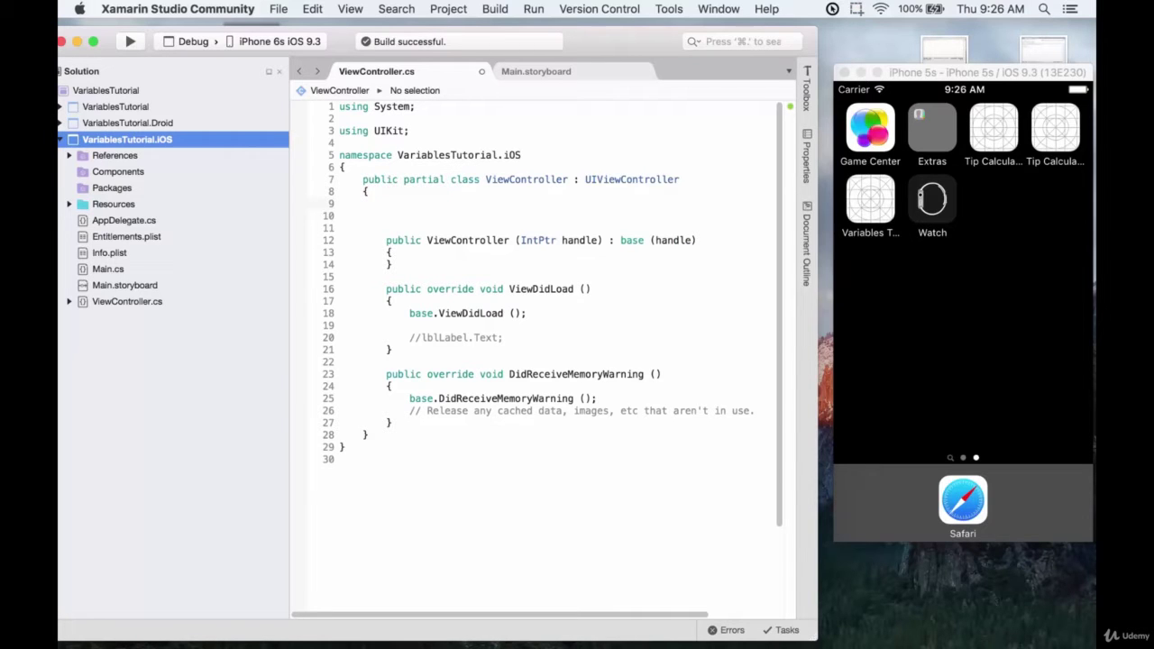
{"action": "type", "text": "bool "}
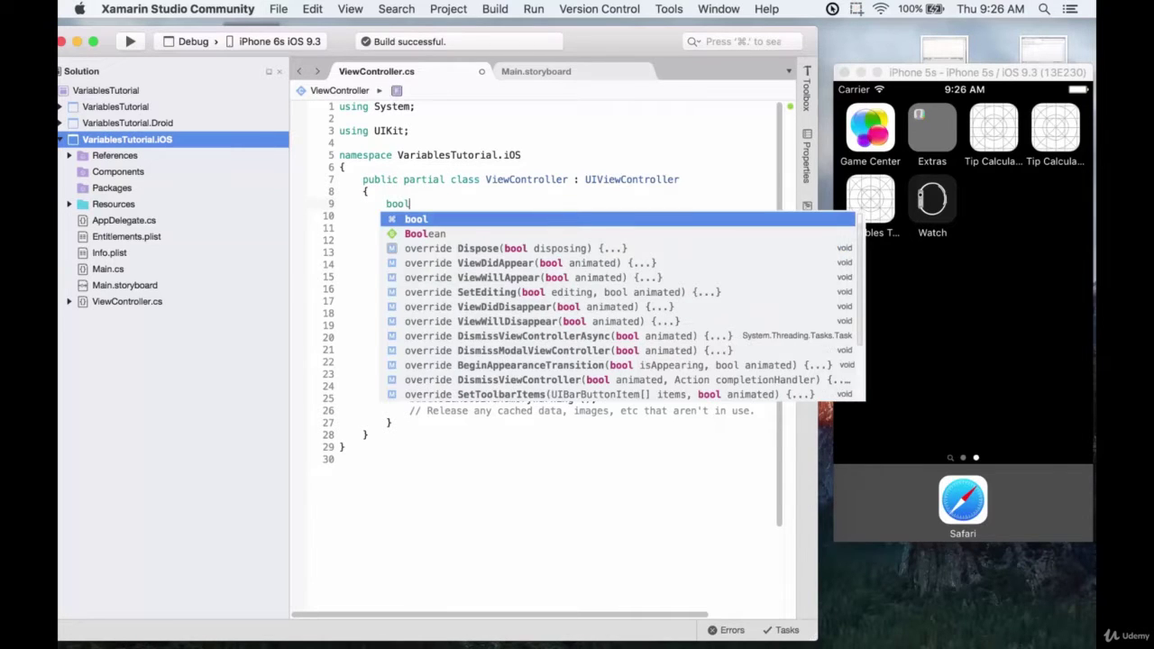
{"action": "type", "text": "isLoggedI"}
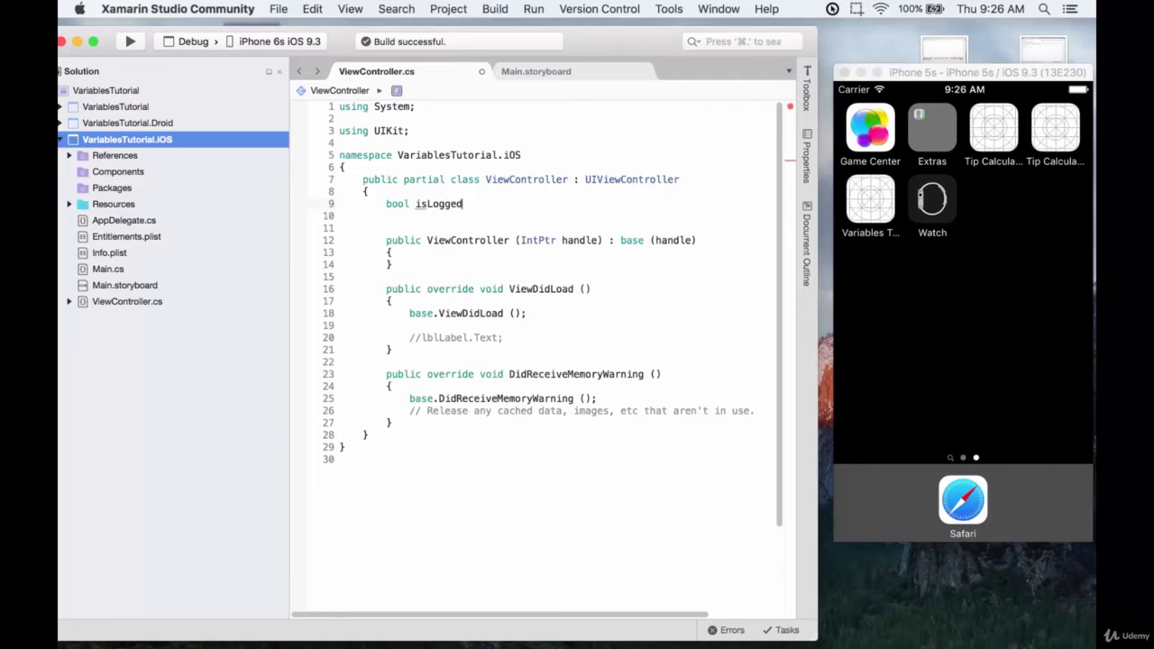
{"action": "type", "text": "n = false;"}
{"action": "right_click", "coordinate": [437, 216]}
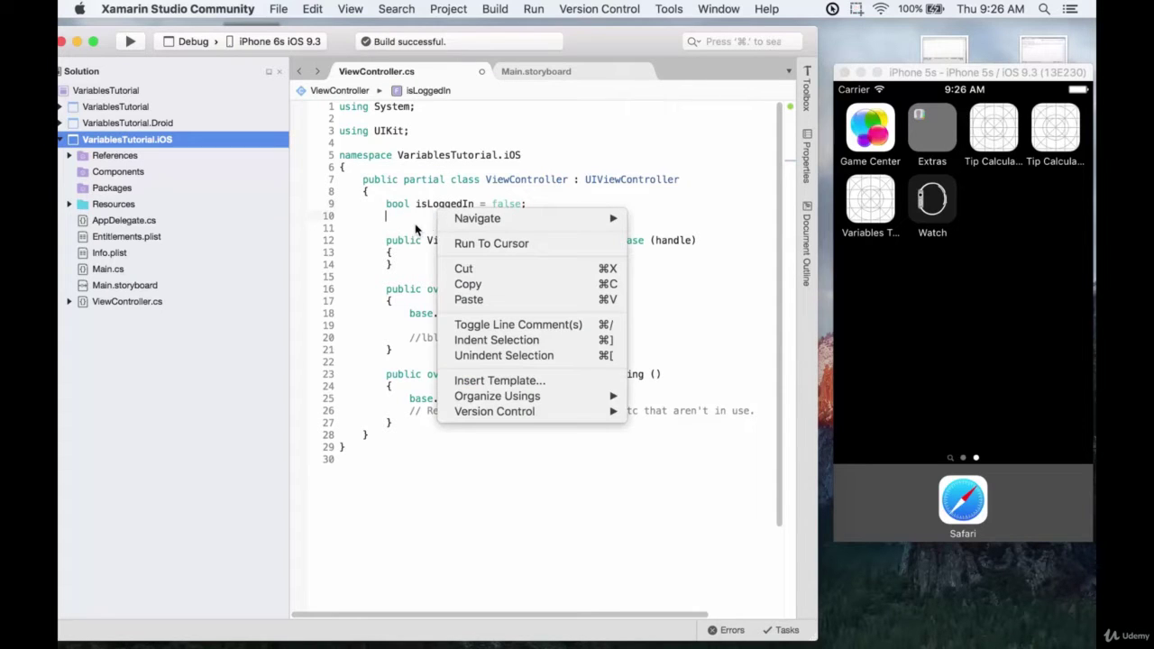
{"action": "key", "text": "Escape"}
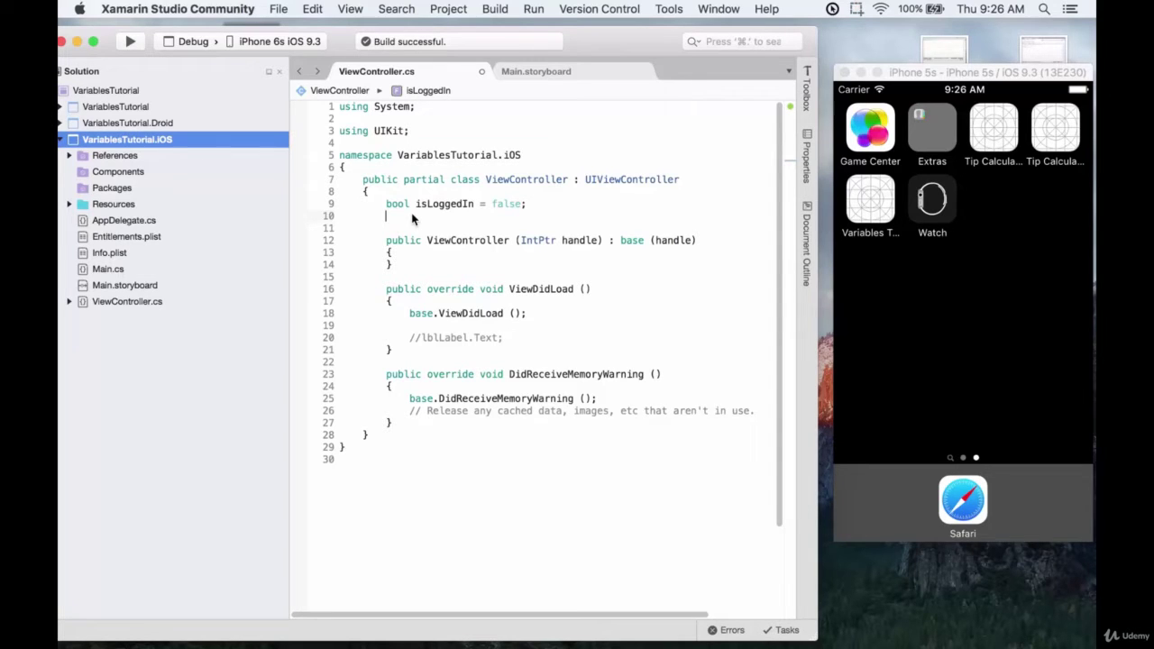
{"action": "type", "text": "string "}
{"action": "type", "text": "user"}
{"action": "type", "text": "name = "}
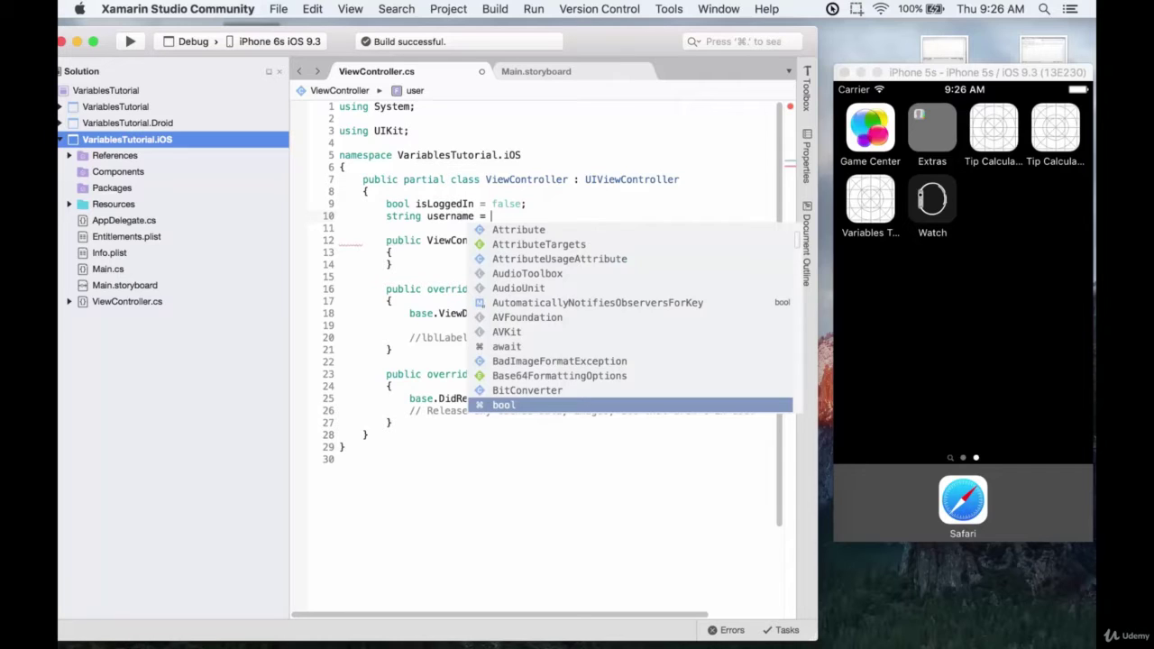
{"action": "type", "text": "\"\";"}
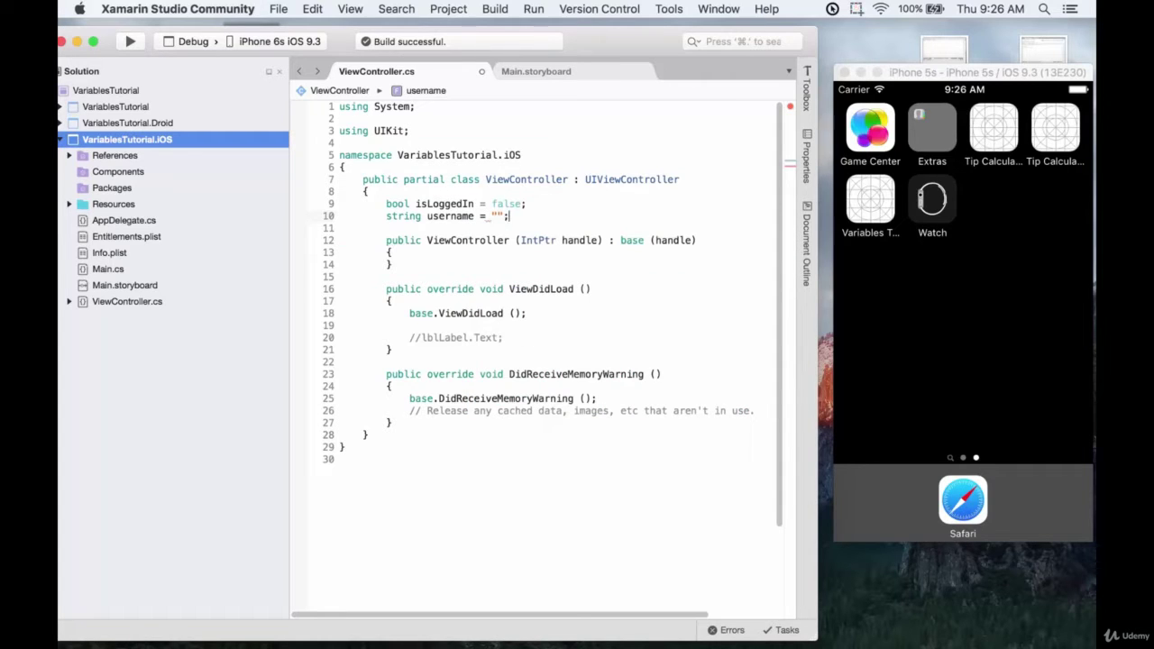
{"action": "type", "text": "mammoth"}
{"action": "key", "text": "End"}
{"action": "key", "text": "Return"}
{"action": "type", "text": "string"}
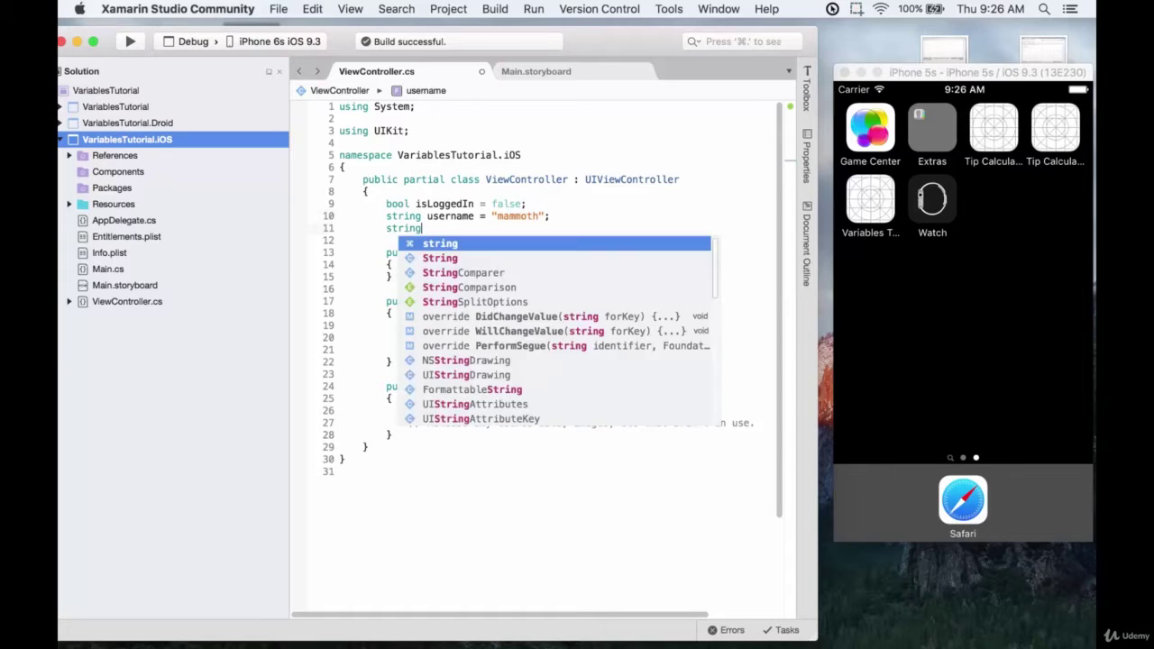
{"action": "type", "text": " password = "}
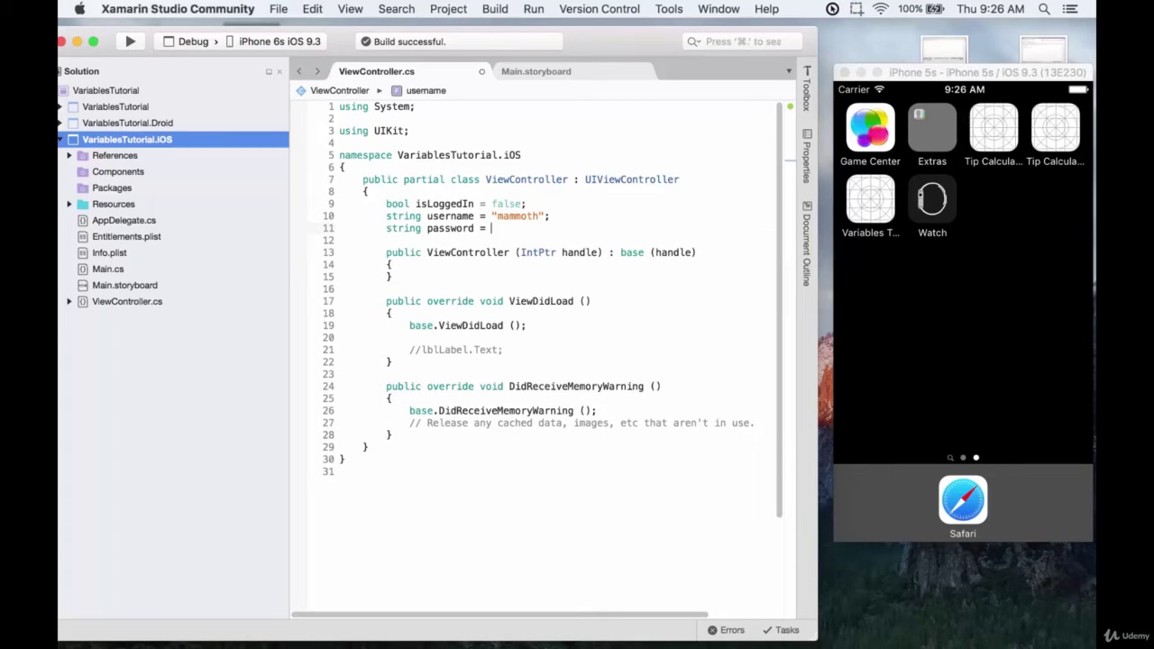
{"action": "type", "text": "\"interactive\";"}
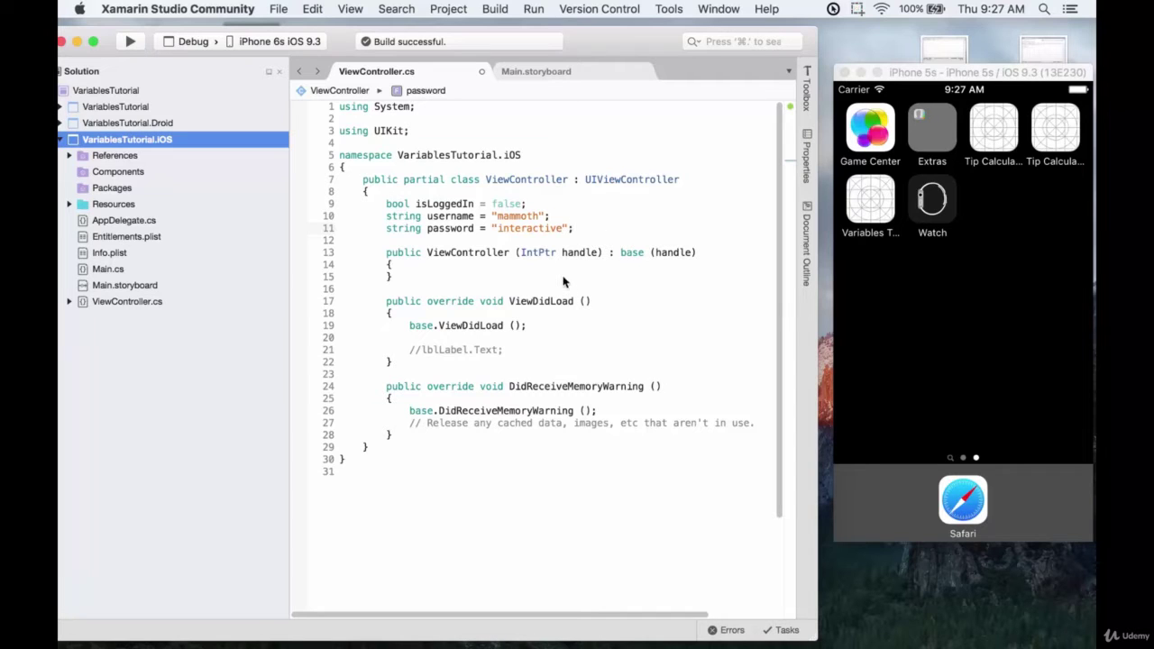
Step: Write an if (username == "mammoth") statement in ViewDidLoad using the if template
{"action": "left_click", "coordinate": [555, 326]}
{"action": "key", "text": "Return"}
{"action": "key", "text": "Return"}
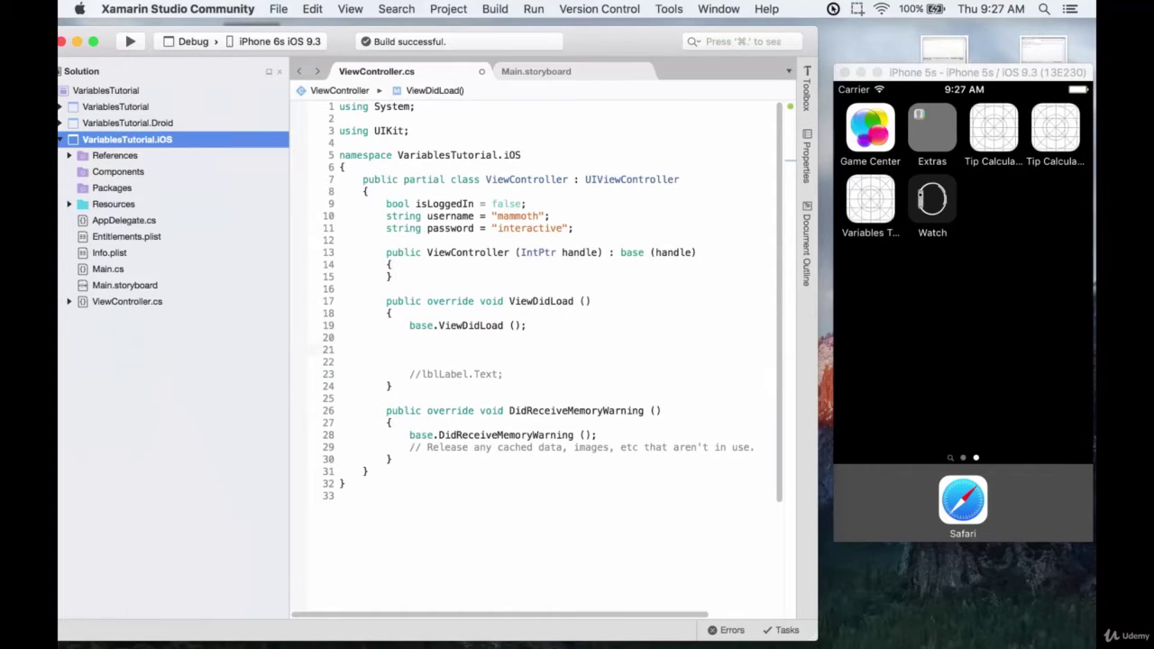
{"action": "type", "text": "if"}
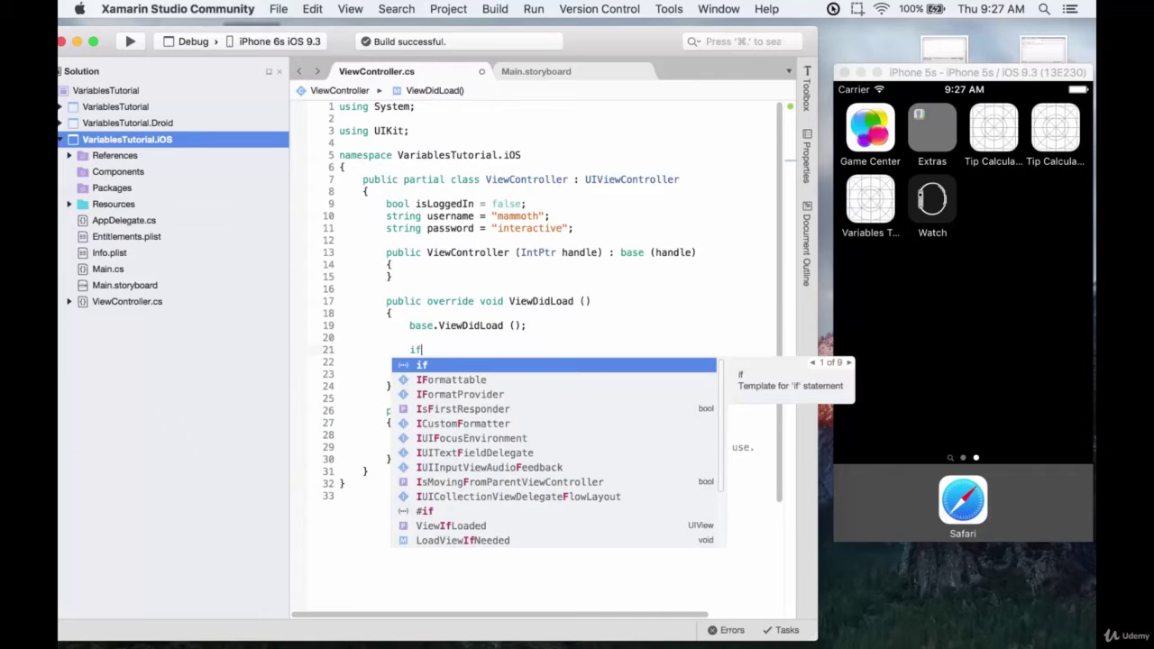
{"action": "key", "text": "Tab"}
{"action": "key", "text": "Left"}
{"action": "key", "text": "Left"}
{"action": "key", "text": "Left"}
{"action": "key", "text": "Left"}
{"action": "key", "text": "Left"}
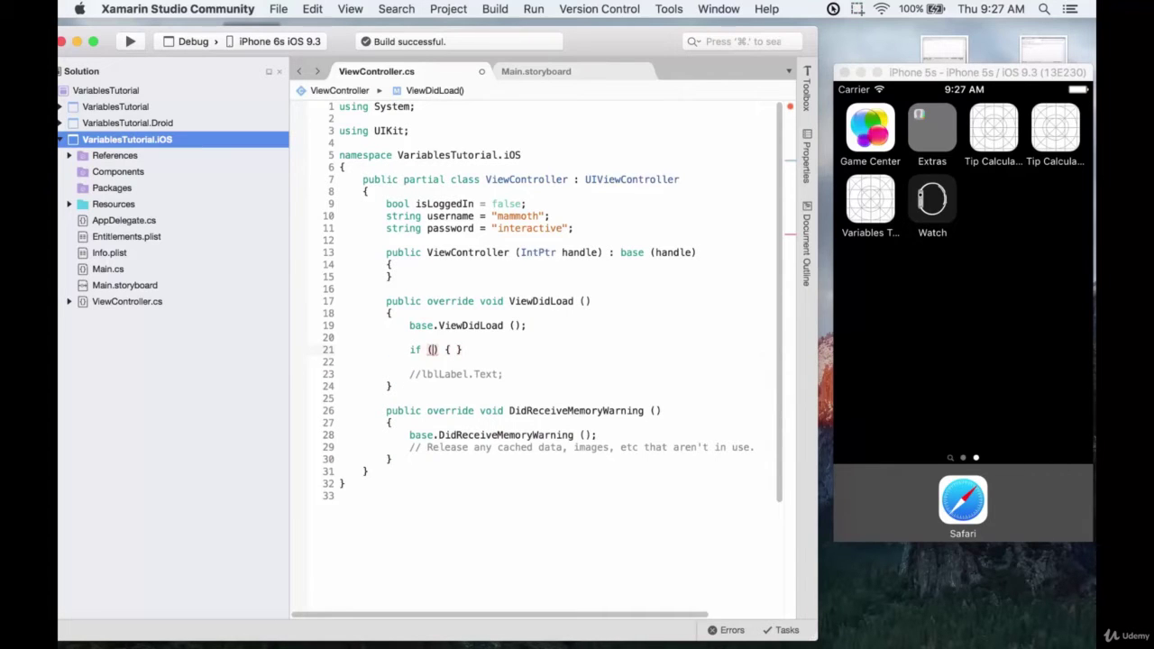
{"action": "type", "text": "usern"}
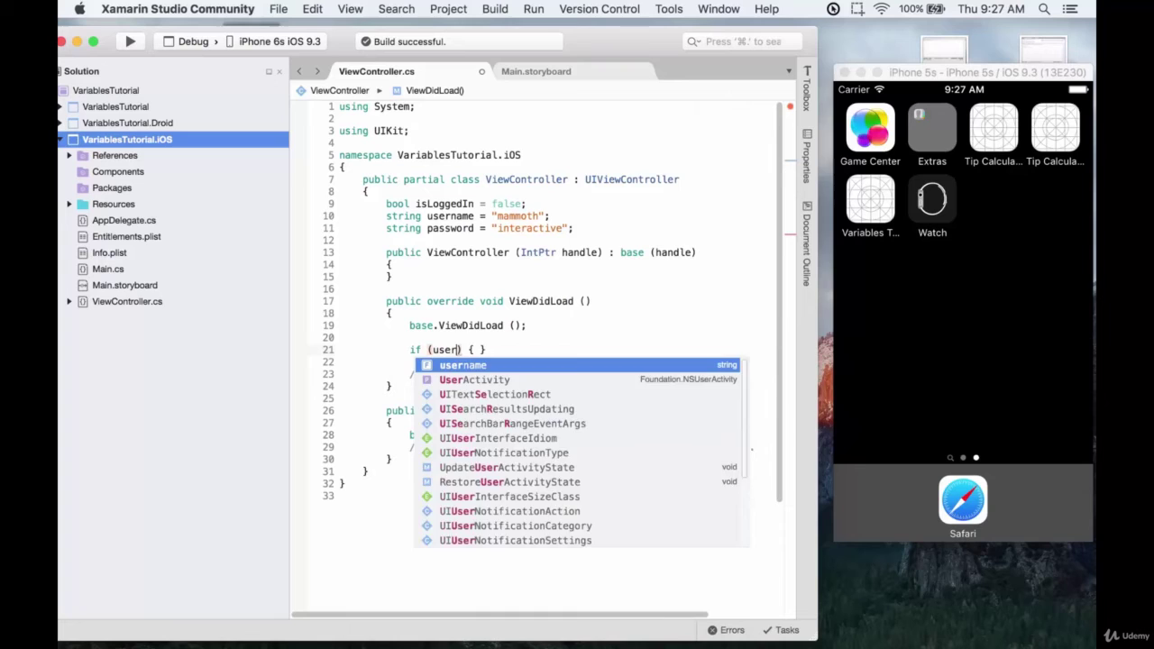
{"action": "key", "text": "Tab"}
{"action": "type", "text": "== \"\""}
{"action": "key", "text": "Left"}
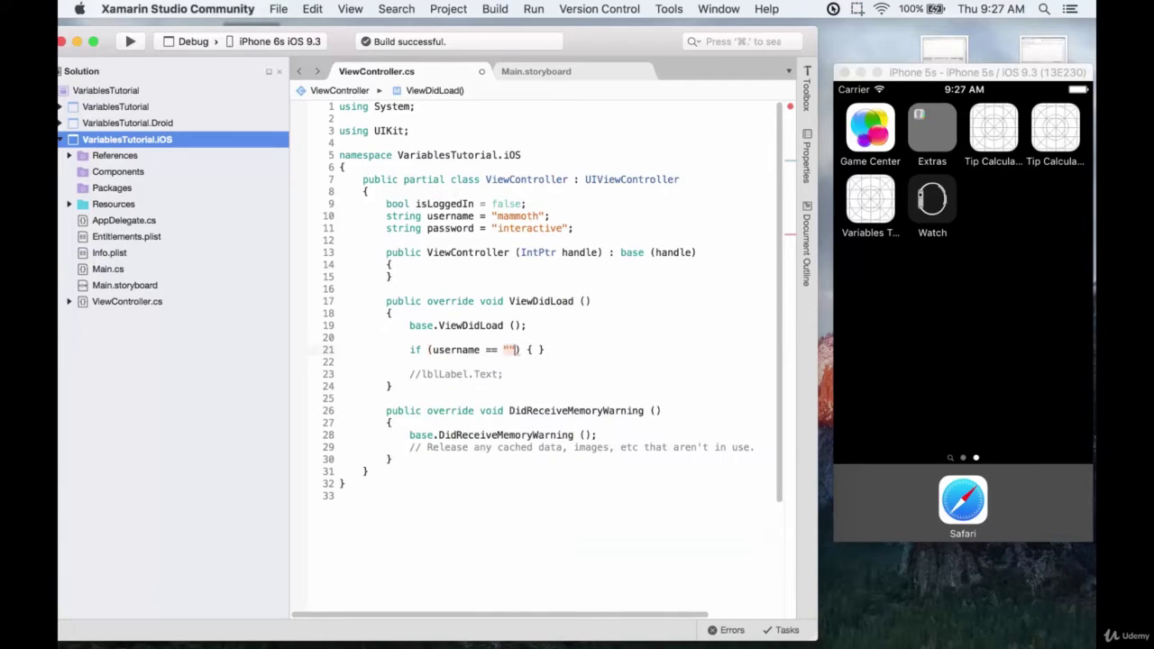
{"action": "type", "text": "mammoth"}
Step: Set isLoggedIn = true; inside the if block
{"action": "left_click", "coordinate": [581, 349]}
{"action": "key", "text": "Return"}
{"action": "key", "text": "Return"}
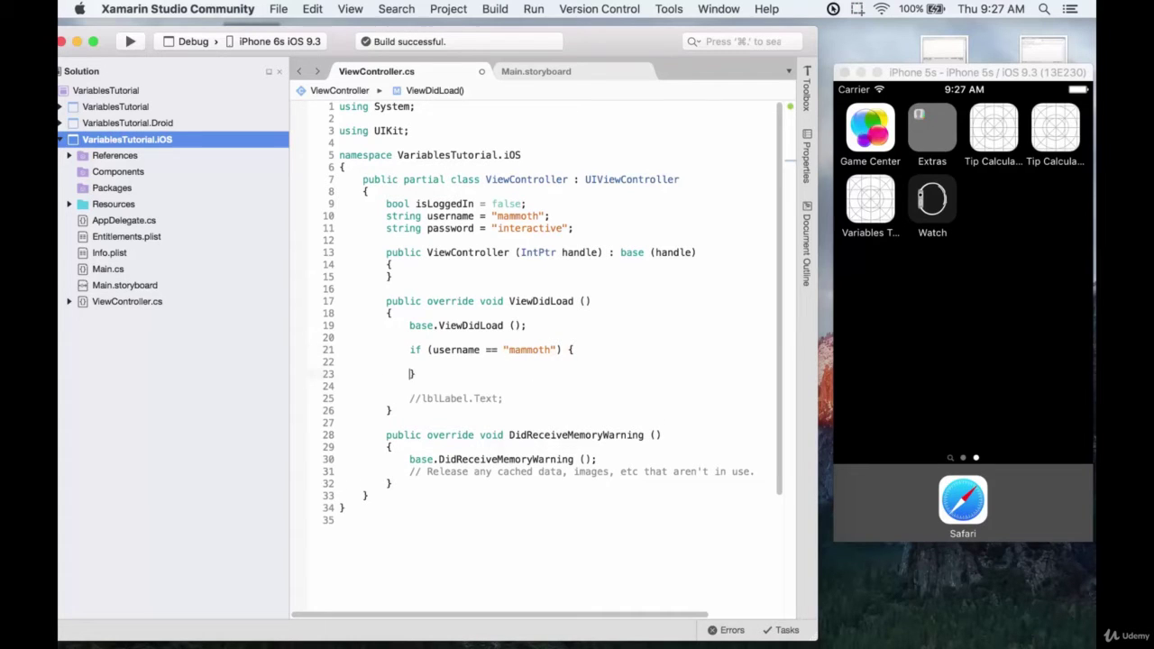
{"action": "key", "text": "Up"}
{"action": "key", "text": "Tab"}
{"action": "type", "text": "is"}
{"action": "key", "text": "Tab"}
{"action": "type", "text": "= true;"}
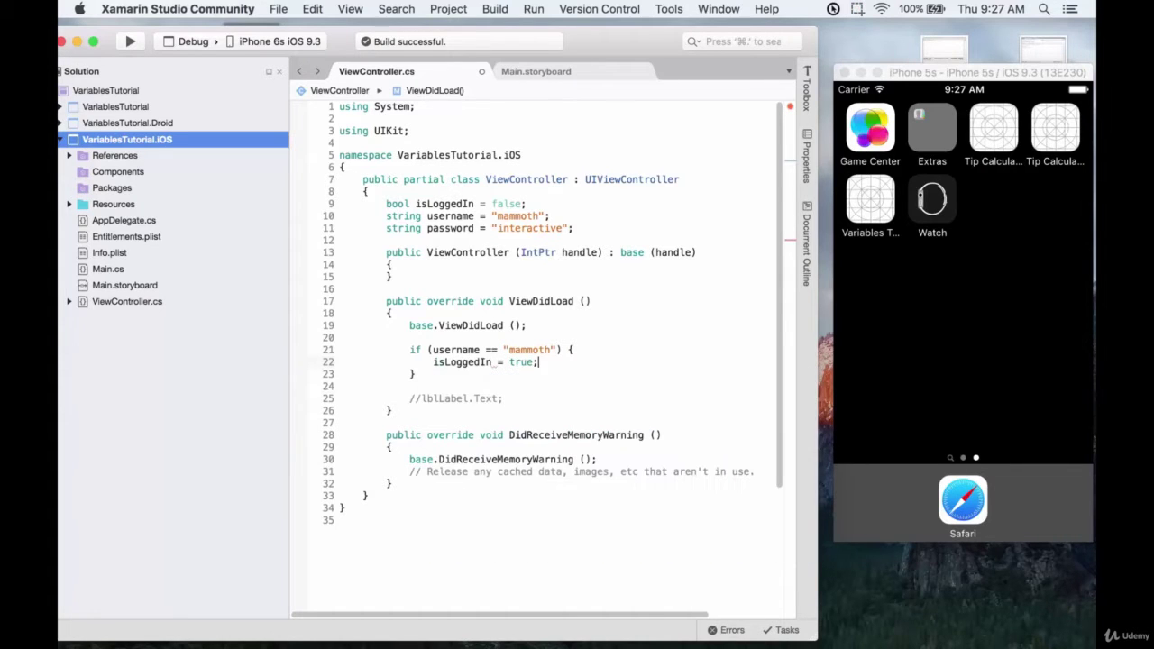
Step: Uncomment the label line and complete it as lblLabel.Text = isLoggedIn.ToString();
{"action": "left_click", "coordinate": [420, 398]}
{"action": "key", "text": "BackSpace"}
{"action": "key", "text": "BackSpace"}
{"action": "key", "text": "End"}
{"action": "key", "text": "Left"}
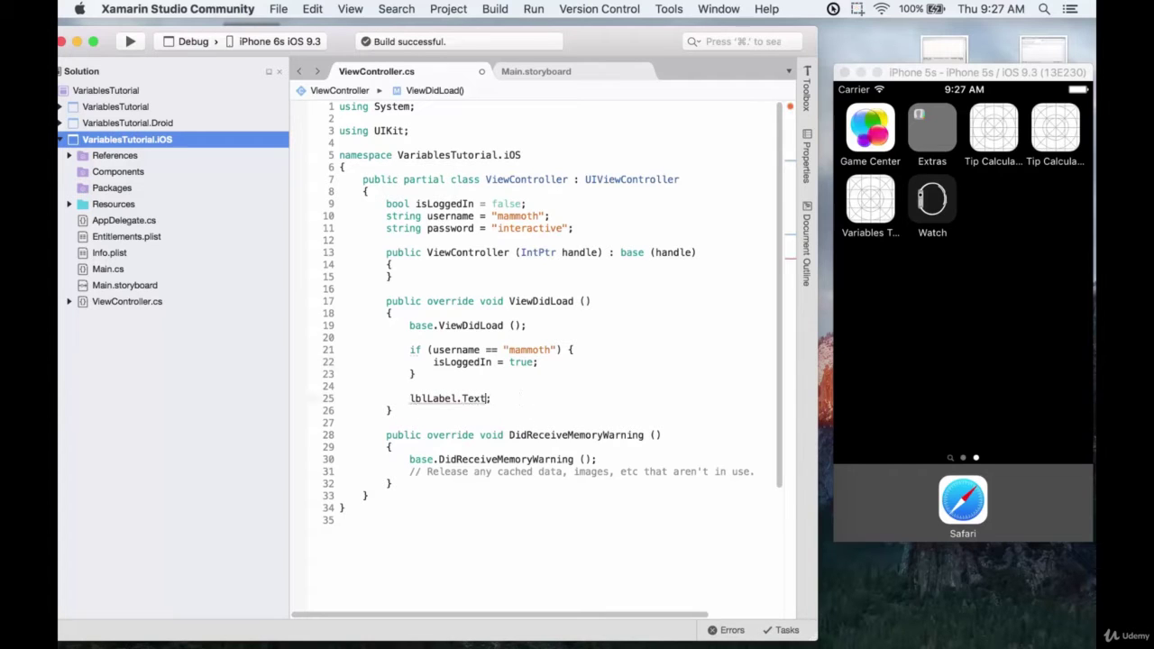
{"action": "type", "text": "= "}
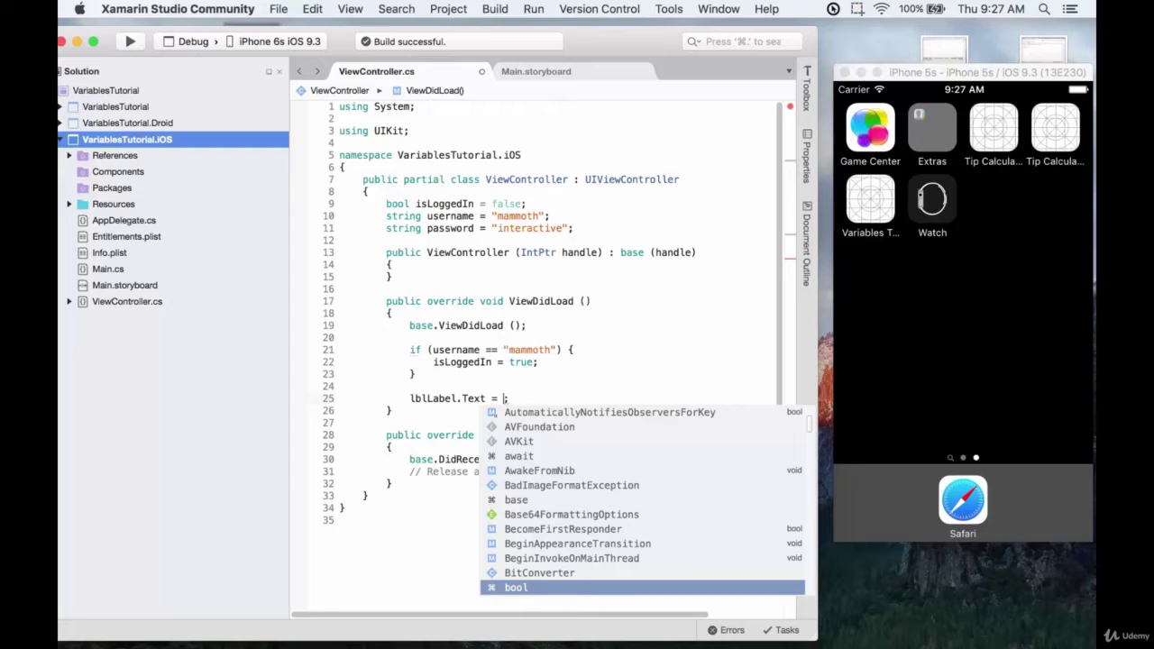
{"action": "type", "text": "is"}
{"action": "key", "text": "Tab"}
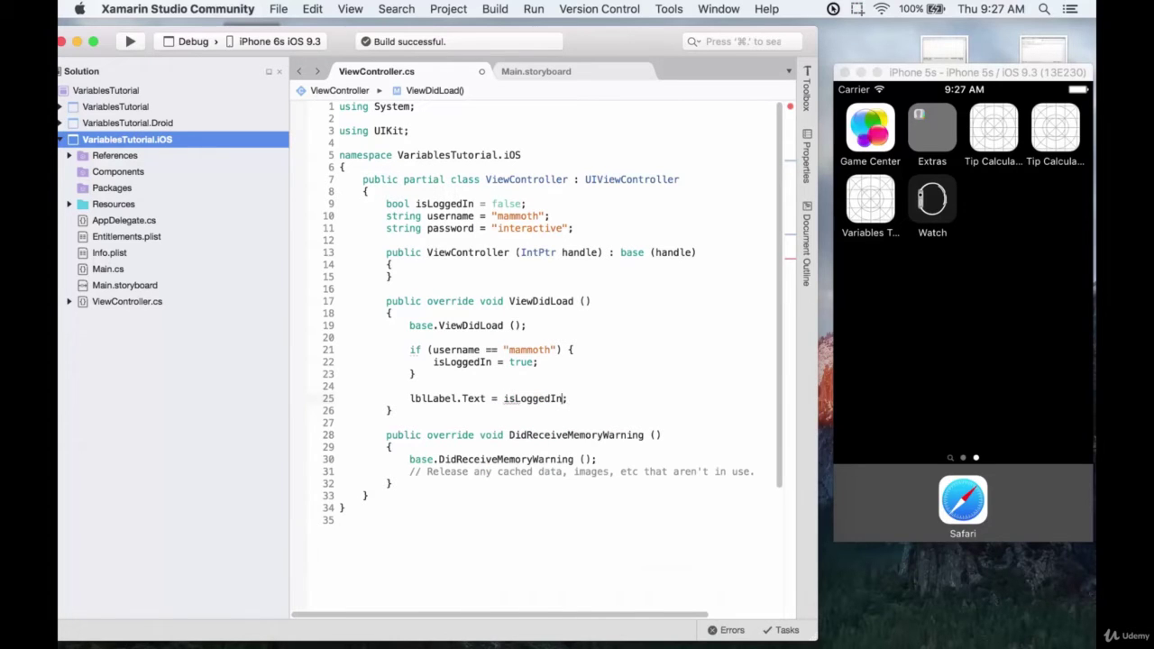
{"action": "key", "text": "BackSpace"}
{"action": "type", "text": ".To"}
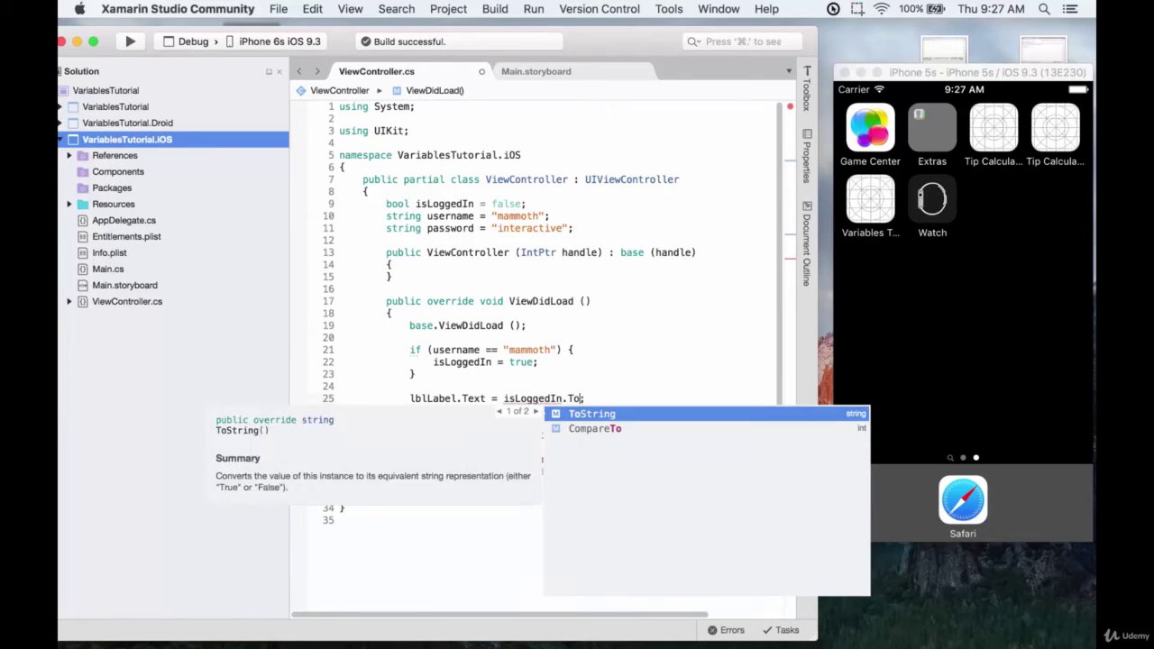
{"action": "key", "text": "Tab"}
{"action": "type", "text": "()"}
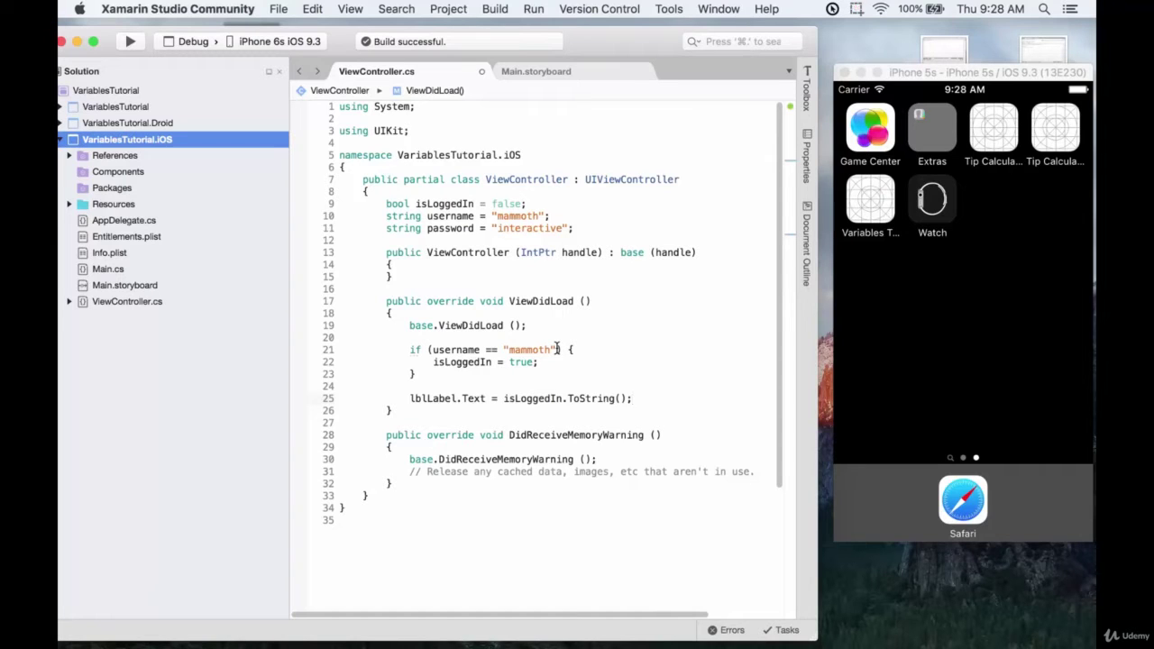
{"action": "left_click", "coordinate": [556, 349]}
{"action": "type", "text": "&&"}
{"action": "type", "text": "password =="}
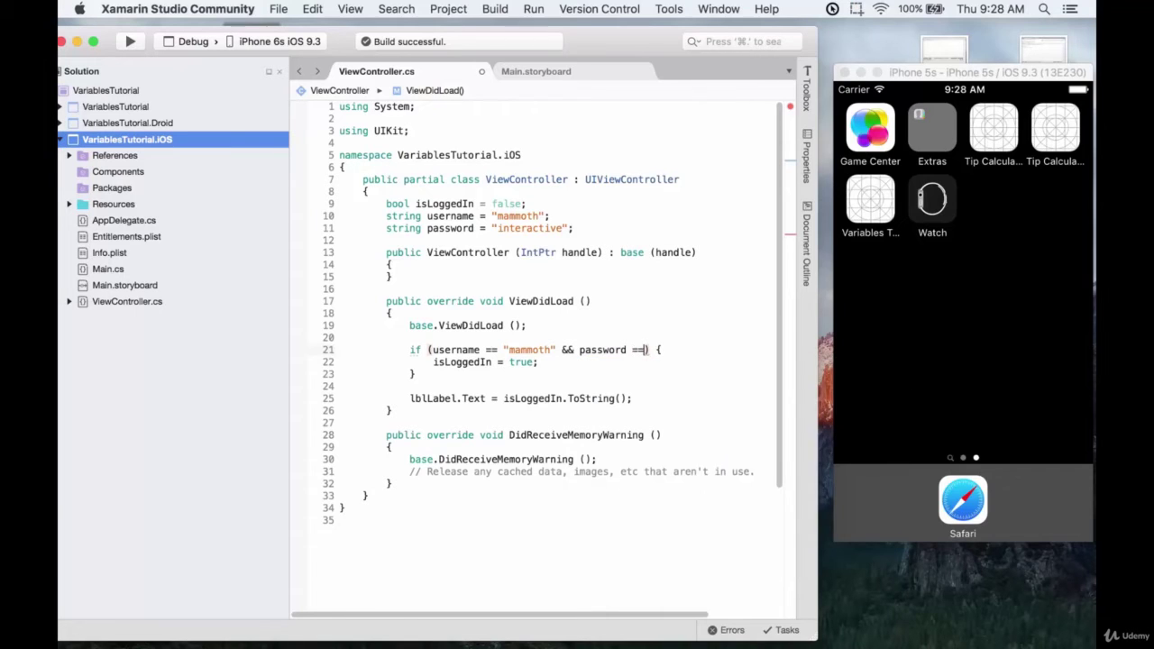
{"action": "type", "text": " \"\"int"}
{"action": "type", "text": "eractive"}
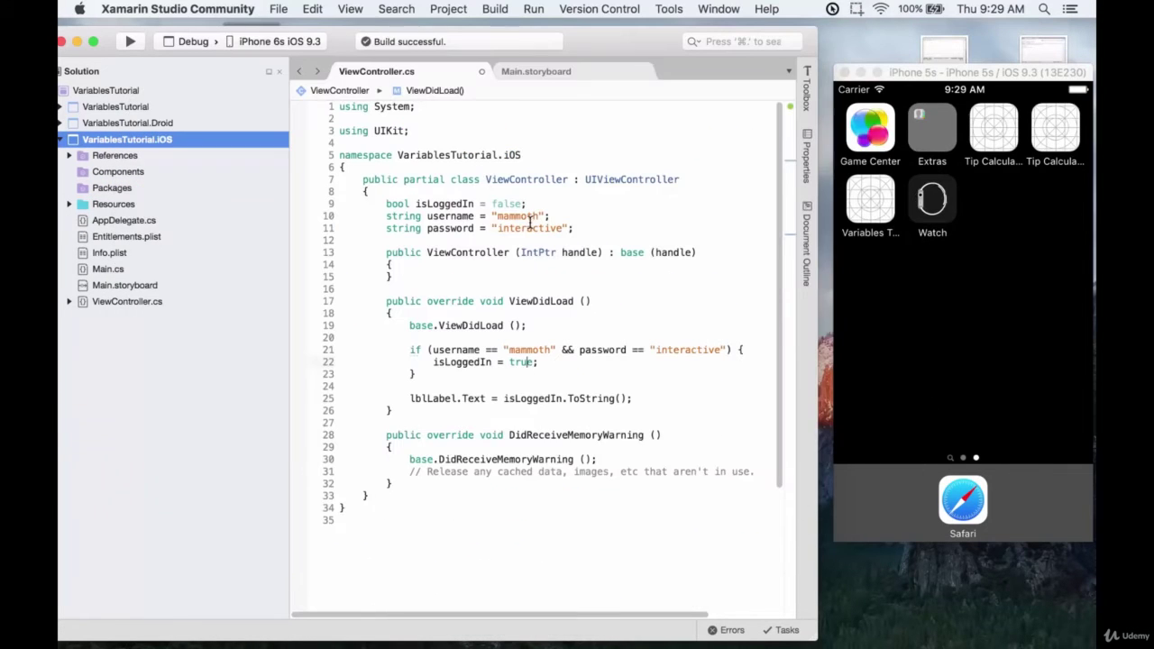
{"action": "left_click", "coordinate": [528, 216]}
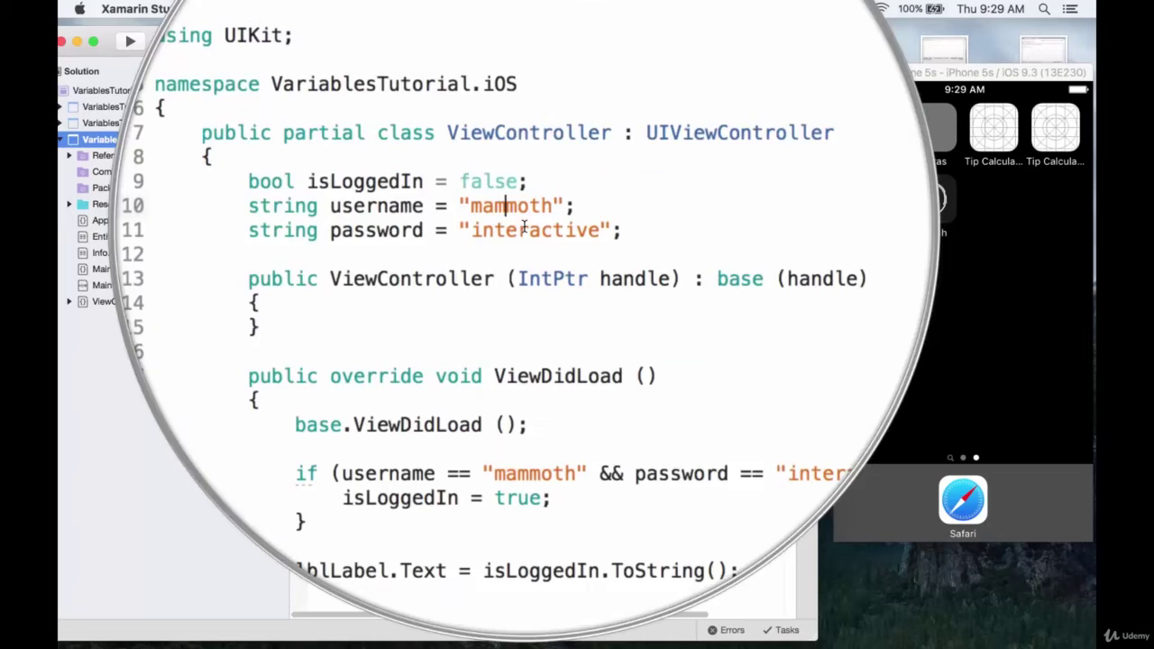
{"action": "key", "text": "BackSpace"}
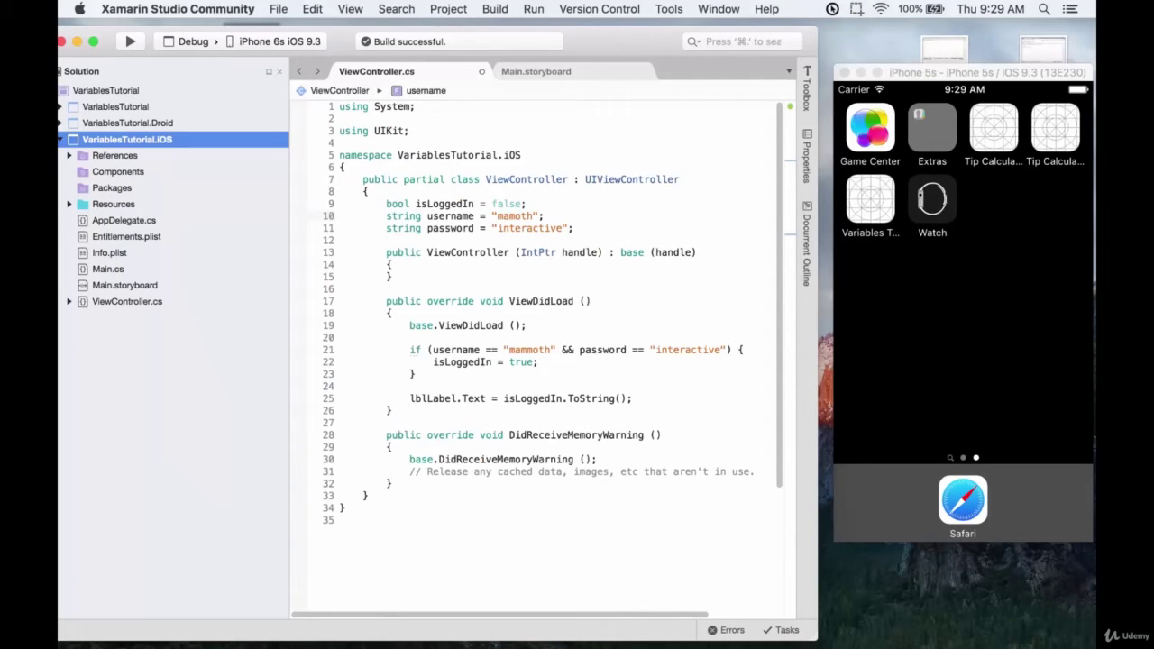
{"action": "type", "text": "m"}
{"action": "left_click", "coordinate": [593, 351]}
{"action": "right_click", "coordinate": [156, 138]}
{"action": "mouse_move", "coordinate": [197, 285]}
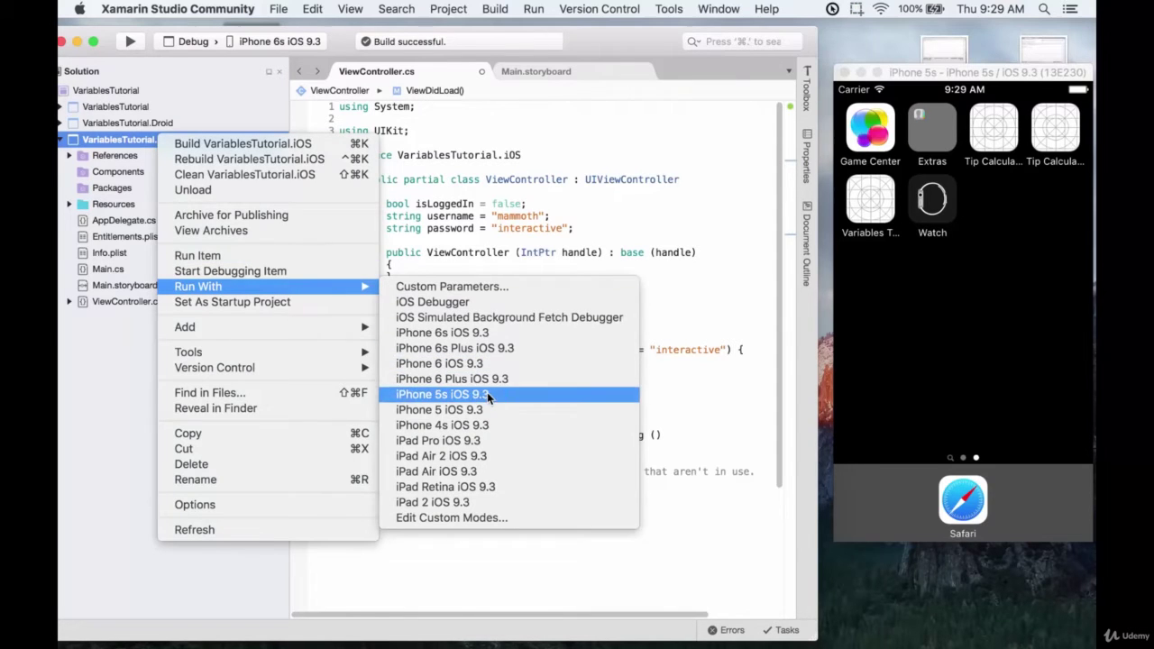
{"action": "left_click", "coordinate": [444, 394]}
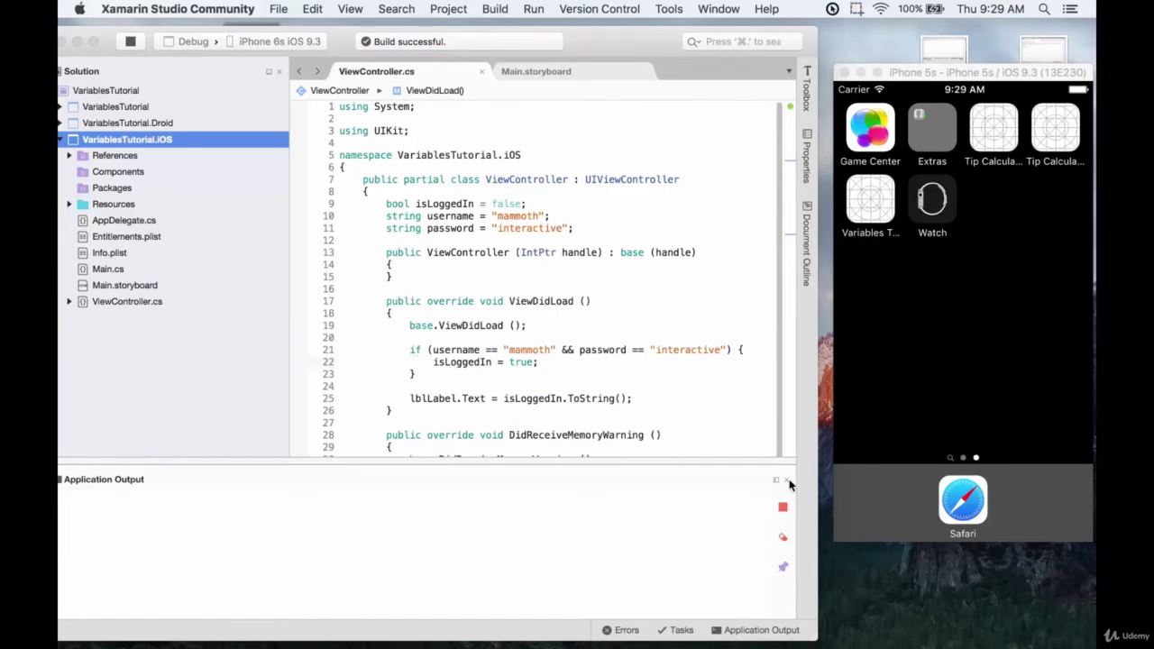
{"action": "left_click", "coordinate": [786, 480]}
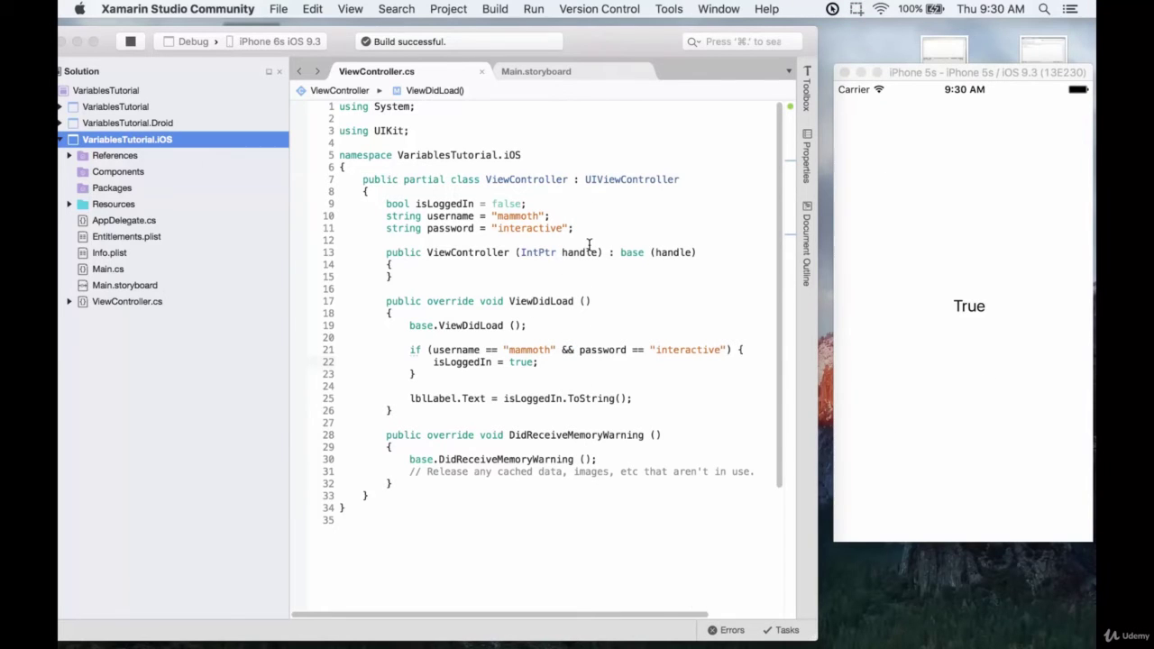
{"action": "double_click", "coordinate": [538, 228]}
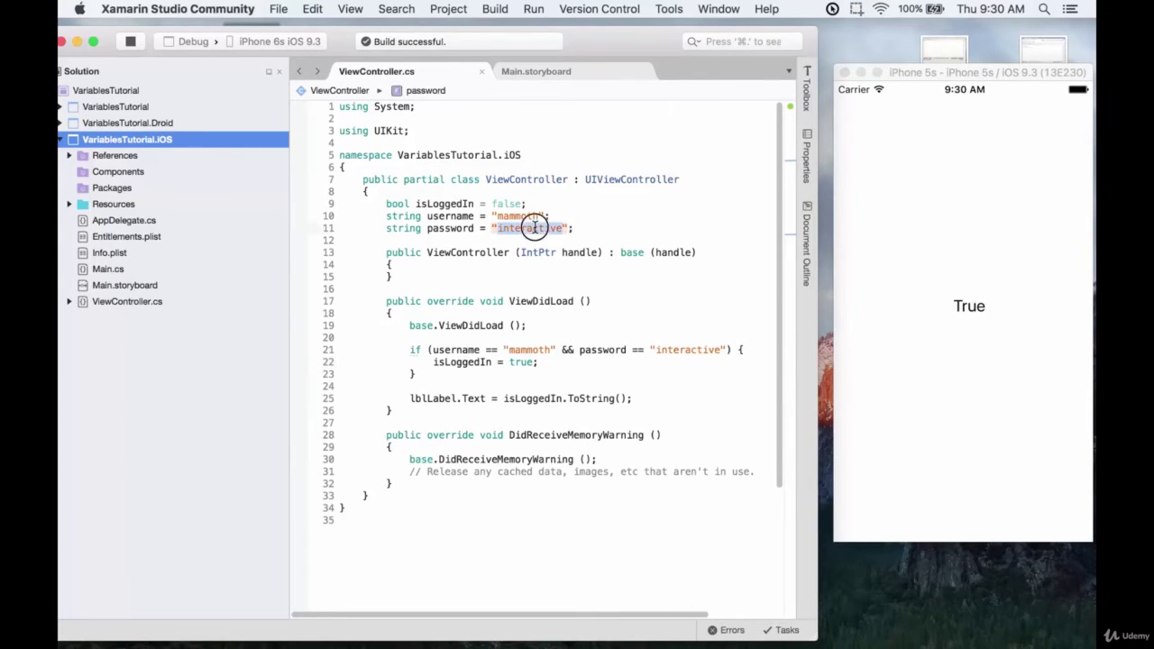
{"action": "type", "text": "4"}
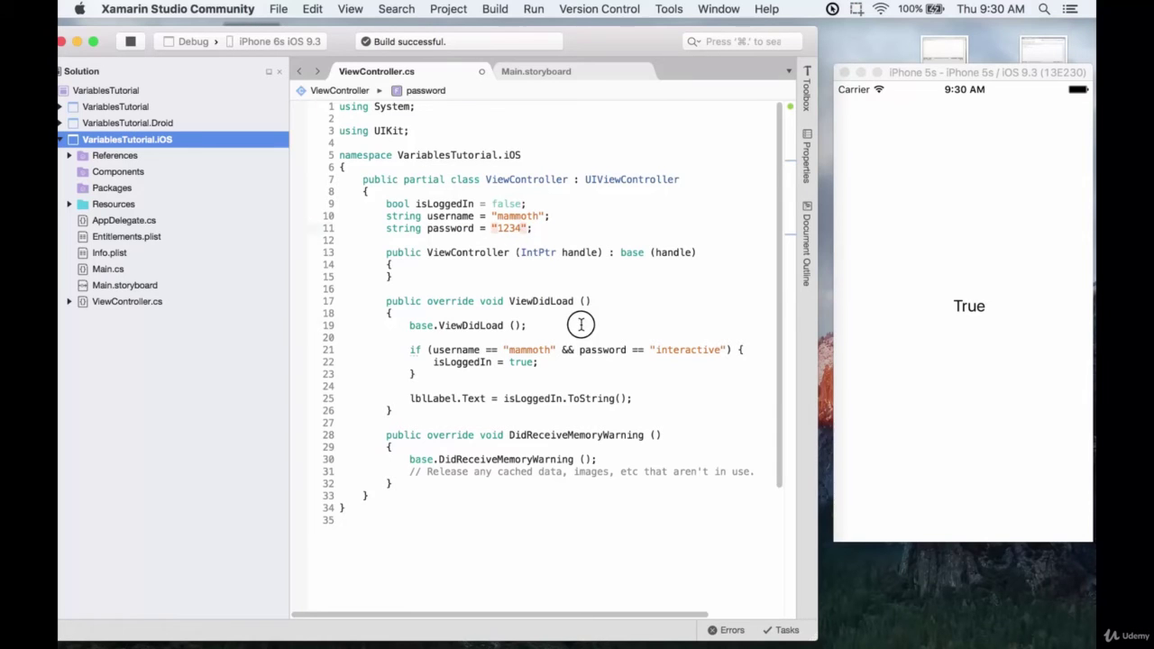
{"action": "left_click", "coordinate": [582, 325]}
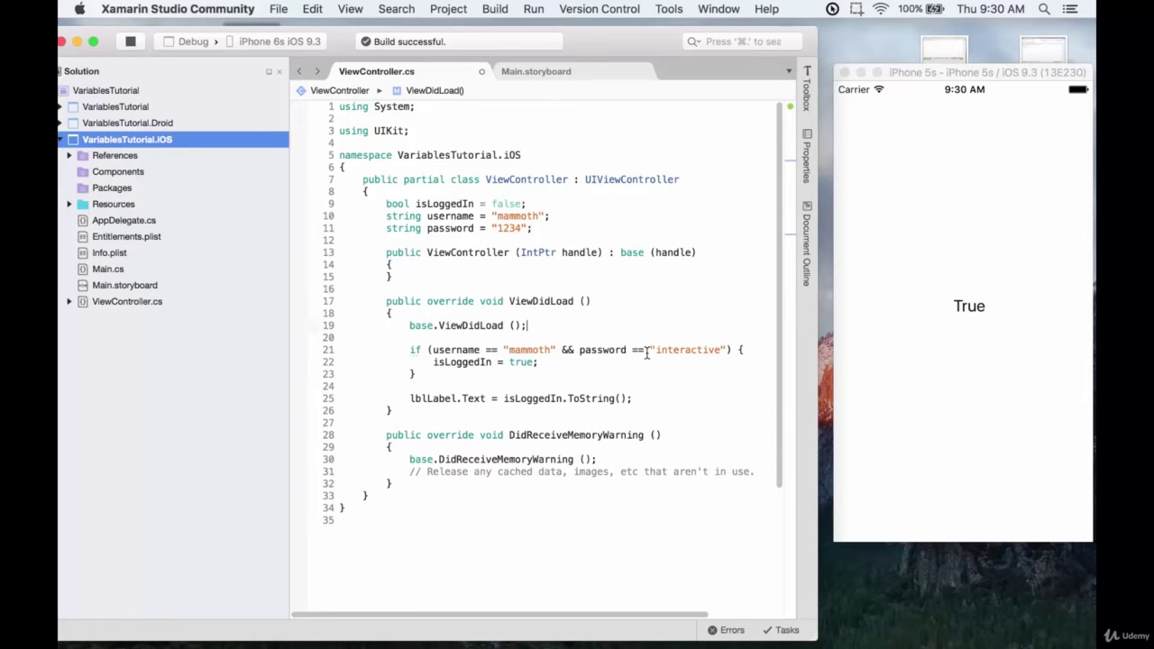
Step: Stop and rerun VariablesTutorial.iOS in the simulator, where the label now reads False
{"action": "left_click", "coordinate": [131, 42]}
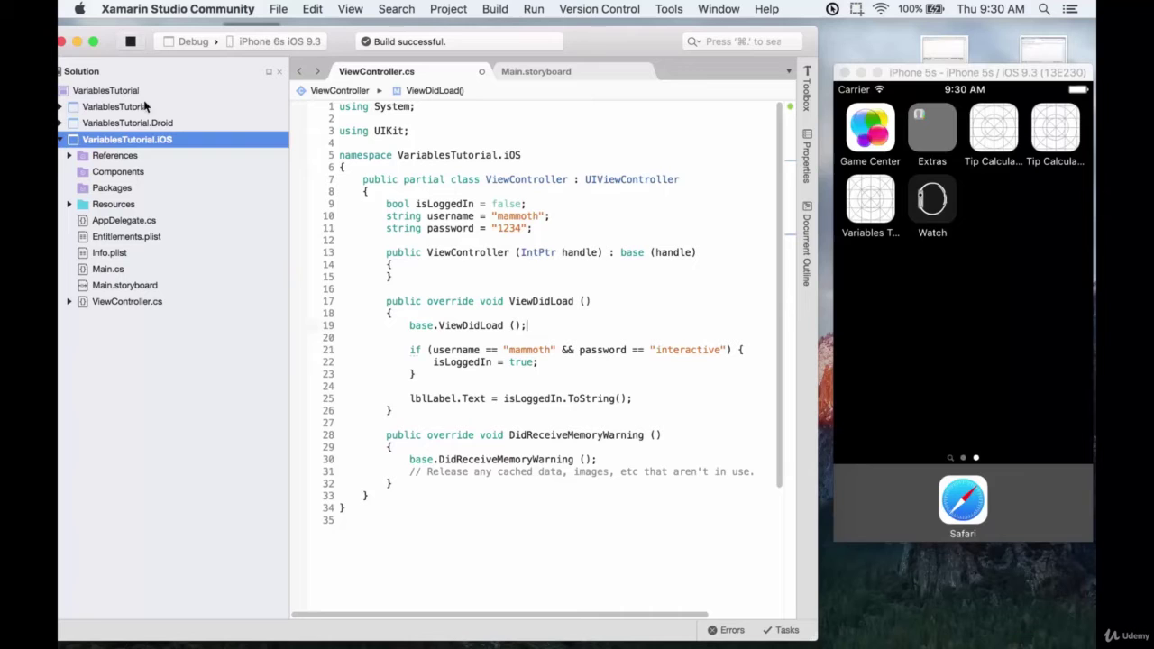
{"action": "right_click", "coordinate": [155, 139]}
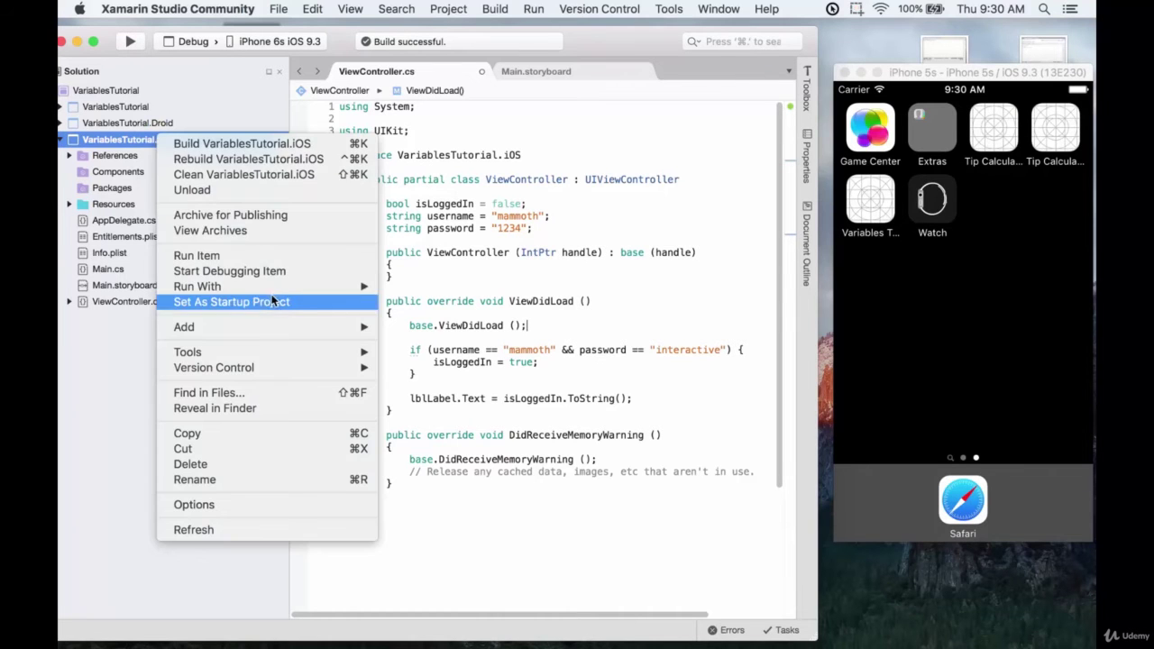
{"action": "mouse_move", "coordinate": [197, 286]}
{"action": "left_click", "coordinate": [476, 400]}
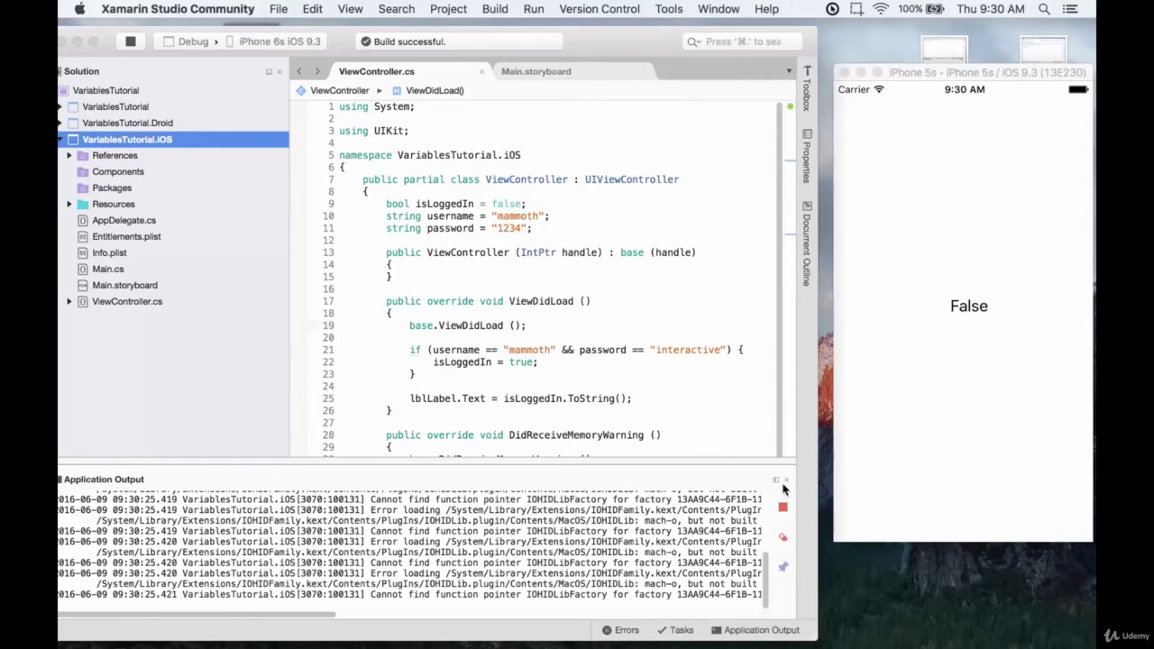
{"action": "left_click", "coordinate": [787, 480]}
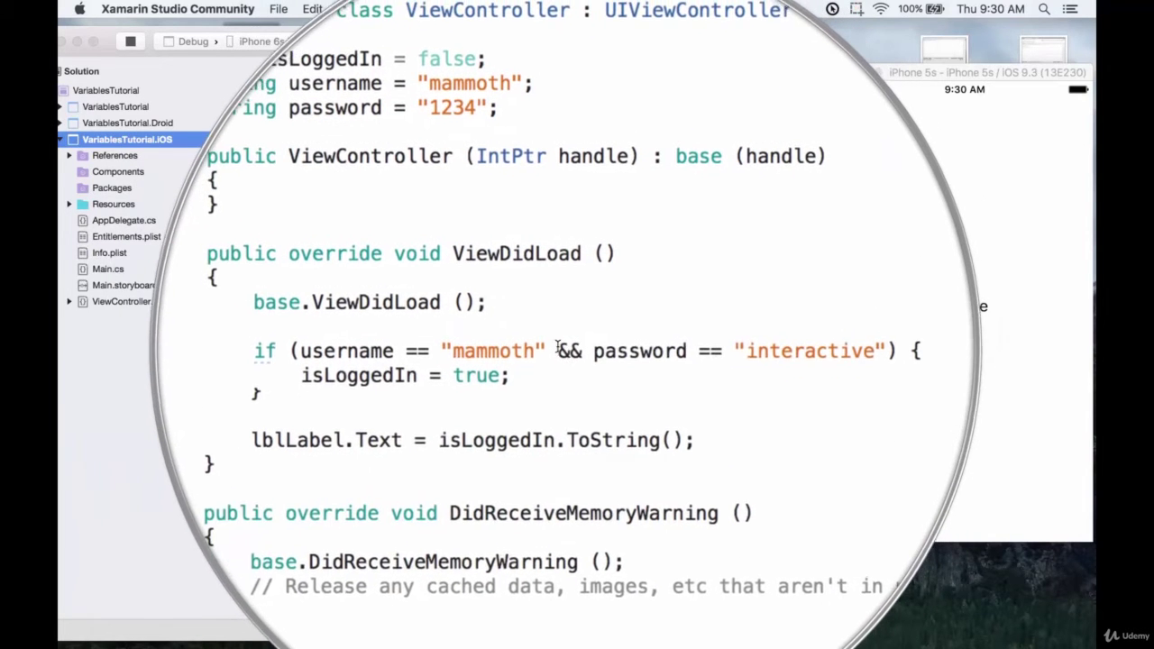
{"action": "right_click", "coordinate": [566, 352]}
{"action": "key", "text": "Escape"}
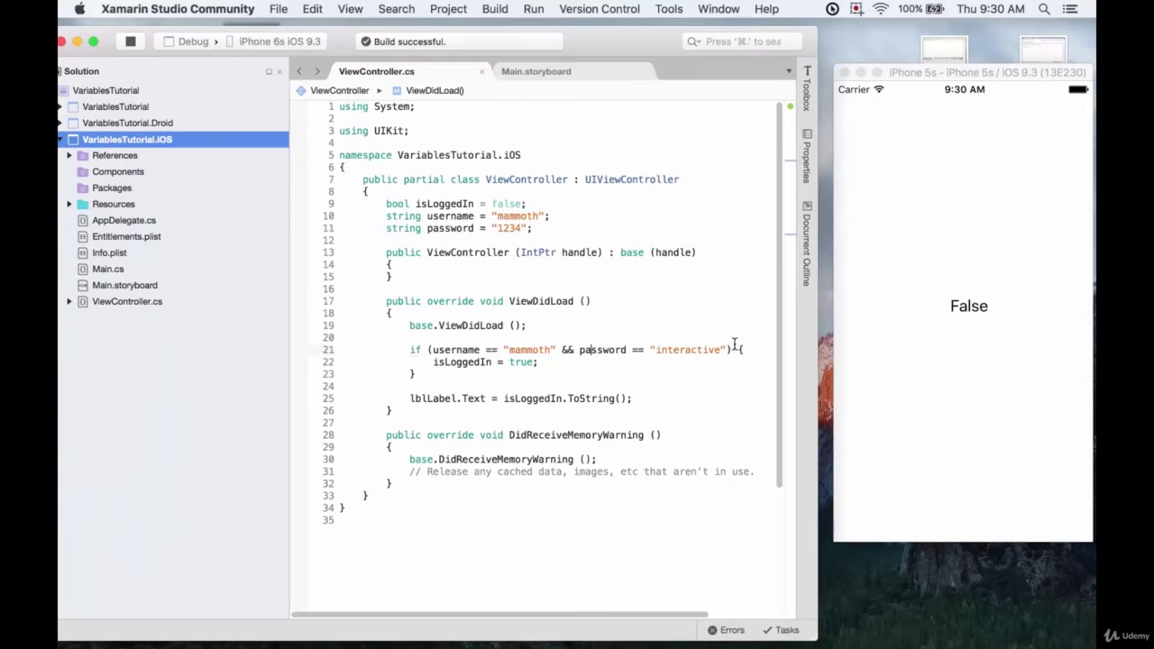
{"action": "left_click", "coordinate": [735, 349]}
{"action": "left_click", "coordinate": [628, 371], "text": "shift"}
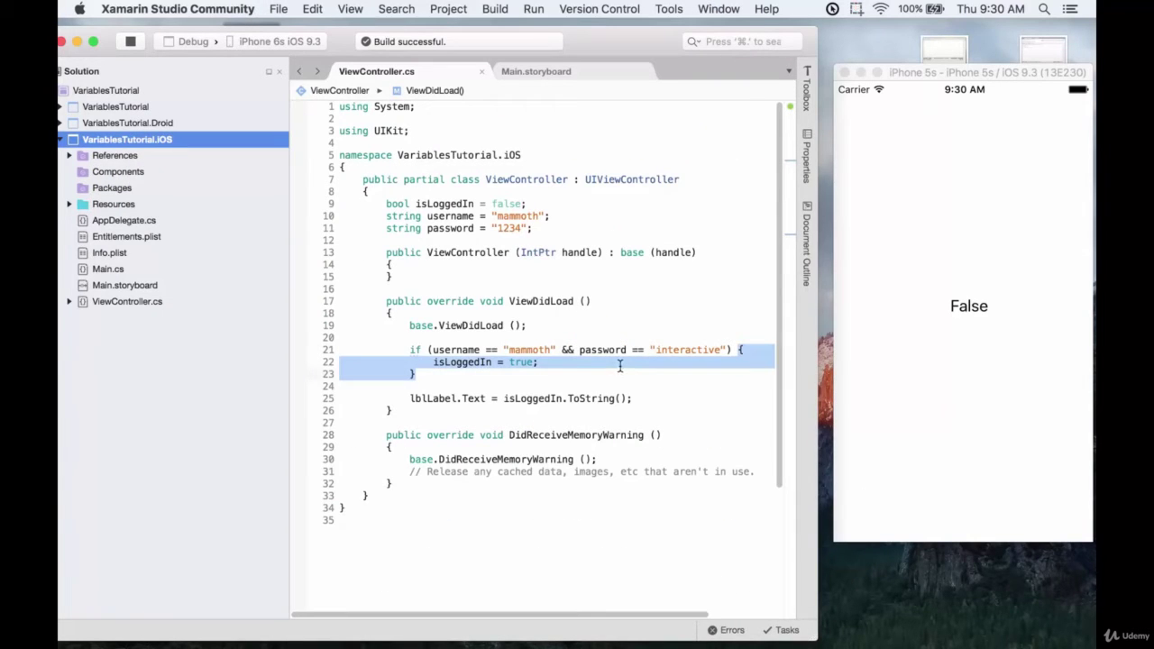
{"action": "left_click", "coordinate": [620, 365]}
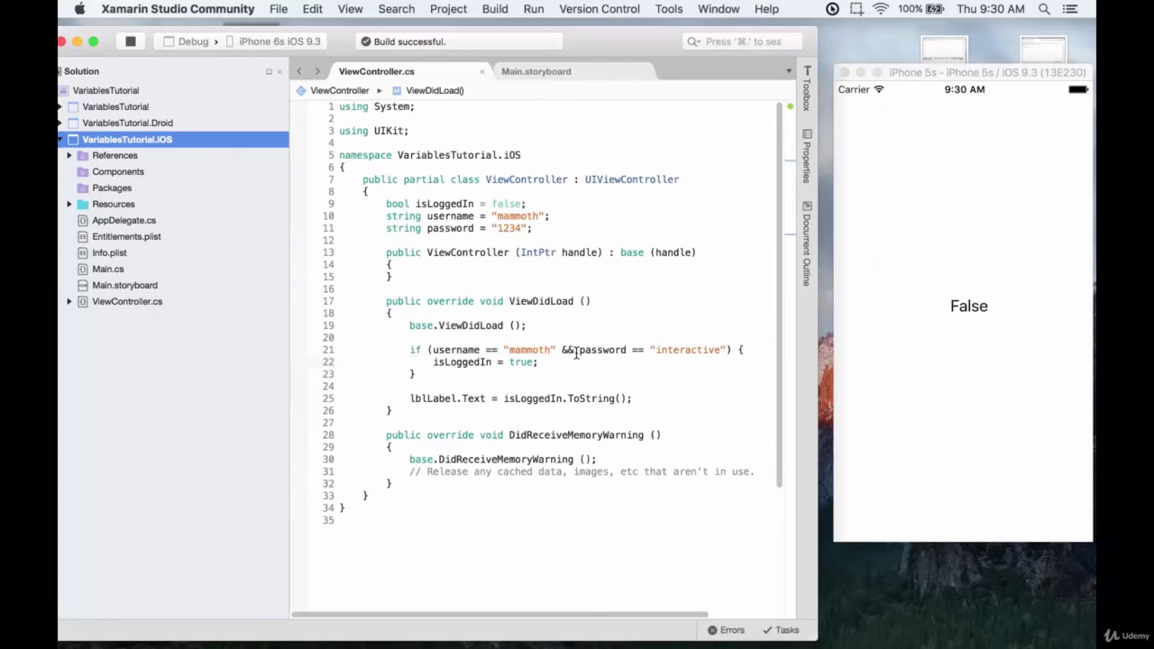
Step: Replace the && between the username and password checks on line 21 with ||
{"action": "left_click", "coordinate": [576, 351]}
{"action": "key", "text": "BackSpace"}
{"action": "key", "text": "BackSpace"}
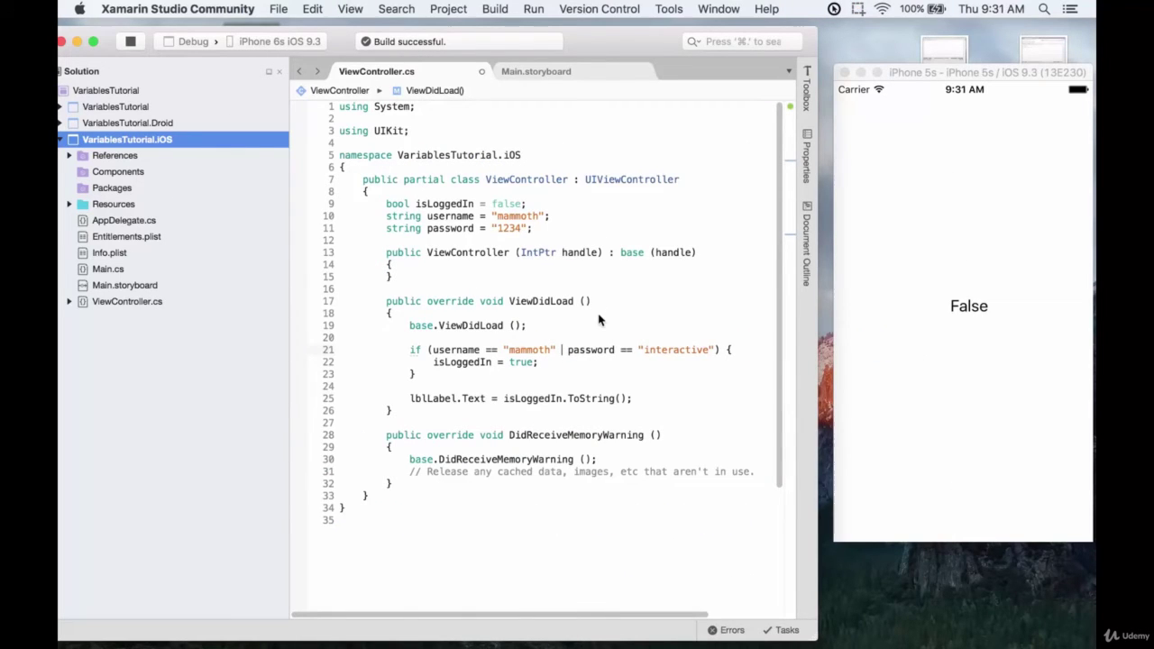
{"action": "type", "text": "||"}
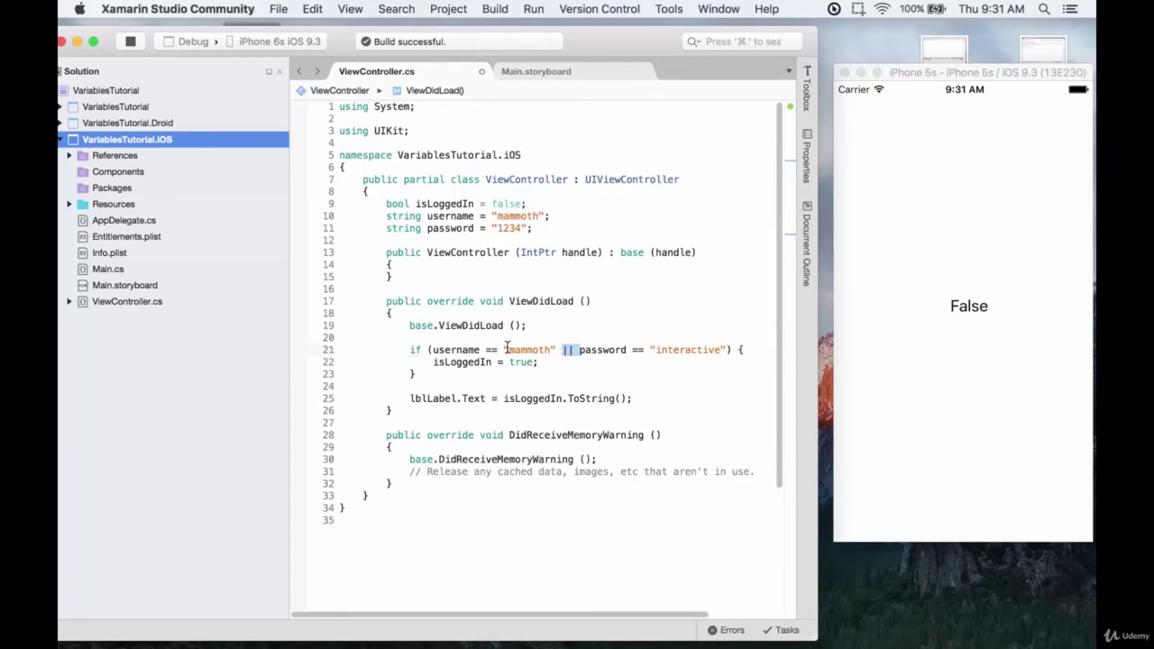
{"action": "left_click", "coordinate": [431, 349]}
{"action": "left_click", "coordinate": [732, 350], "text": "shift"}
{"action": "left_click", "coordinate": [741, 349]}
{"action": "left_click_drag", "start_coordinate": [737, 350], "coordinate": [539, 362]}
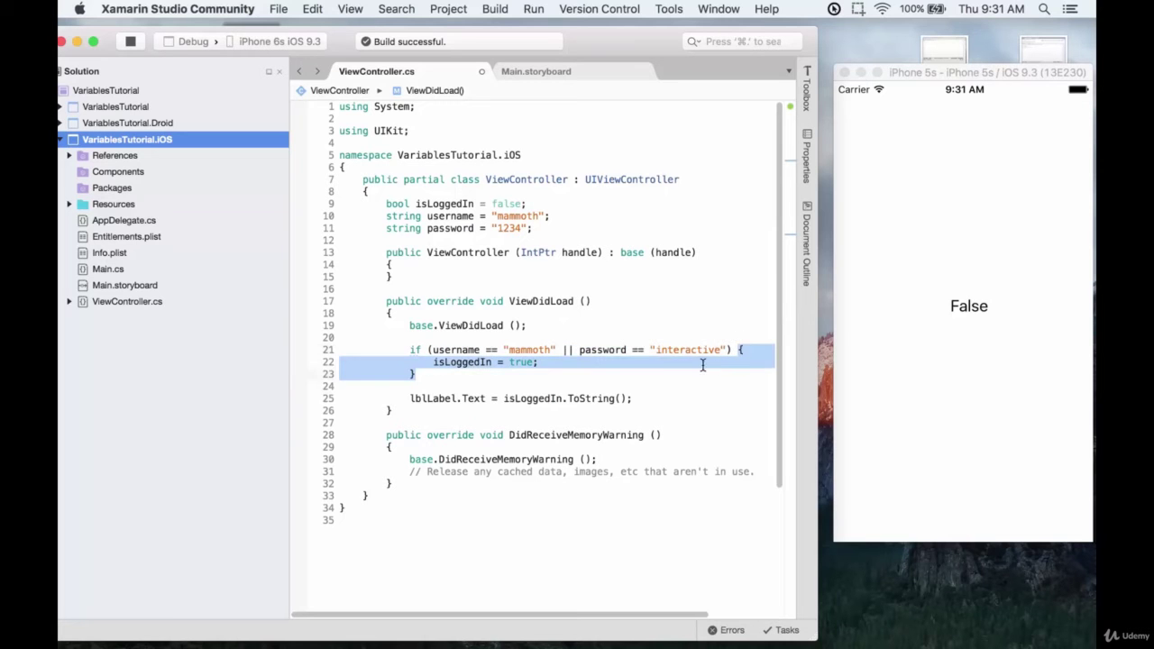
{"action": "left_click", "coordinate": [539, 362]}
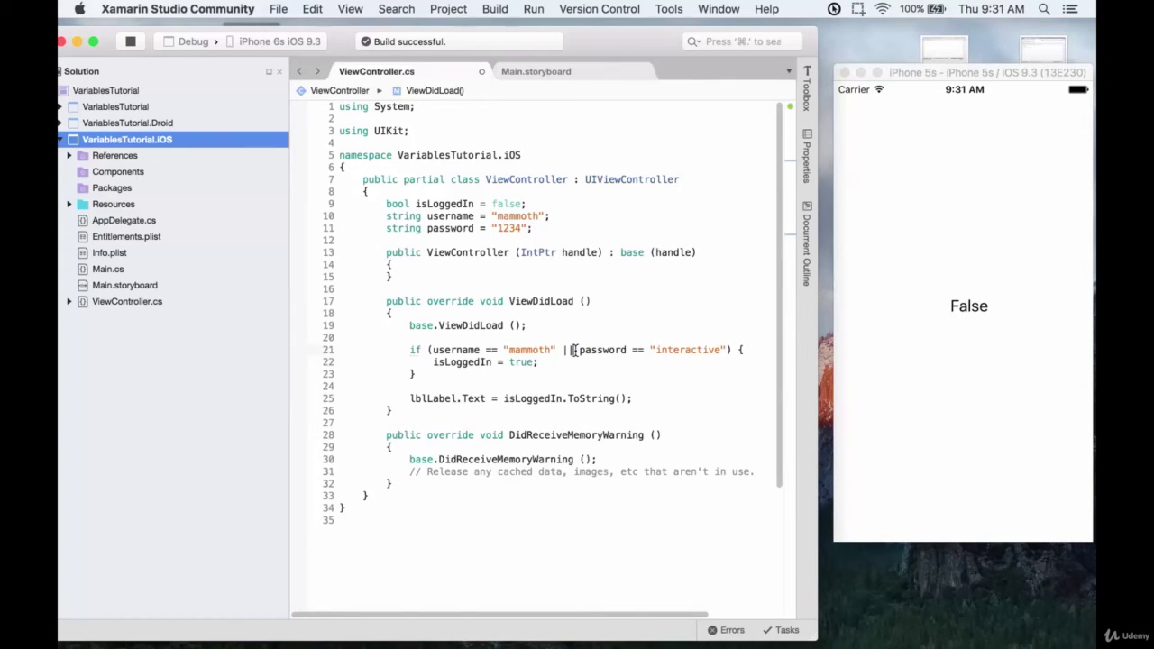
{"action": "key", "text": "BackSpace"}
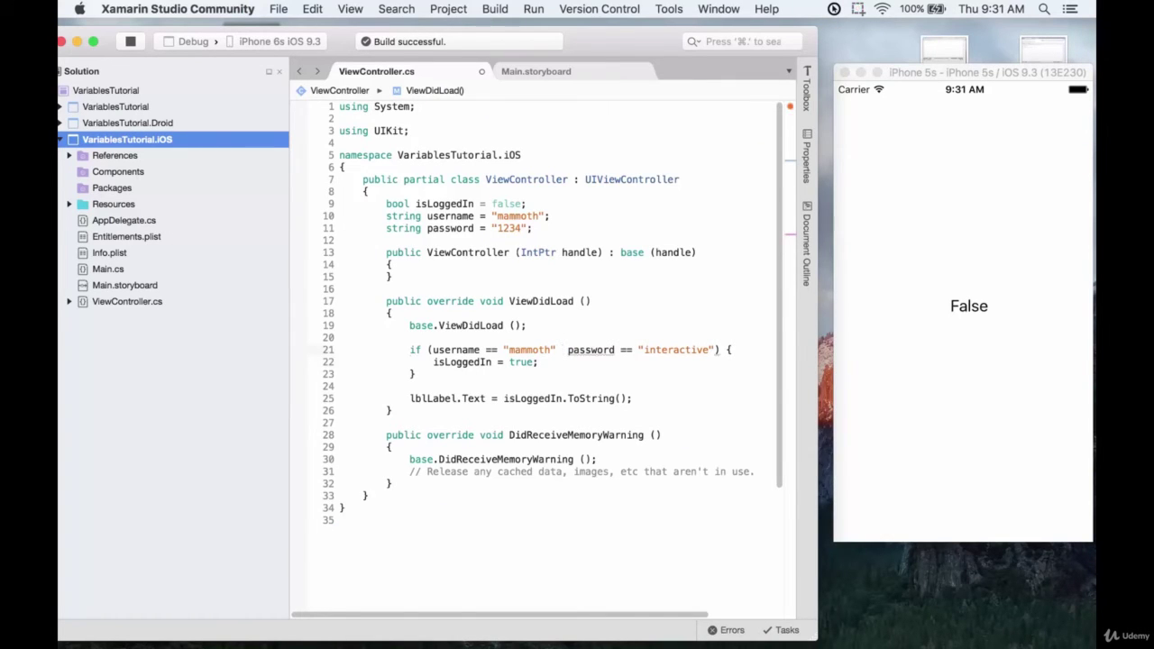
{"action": "key", "text": "BackSpace"}
{"action": "type", "text": "&&"}
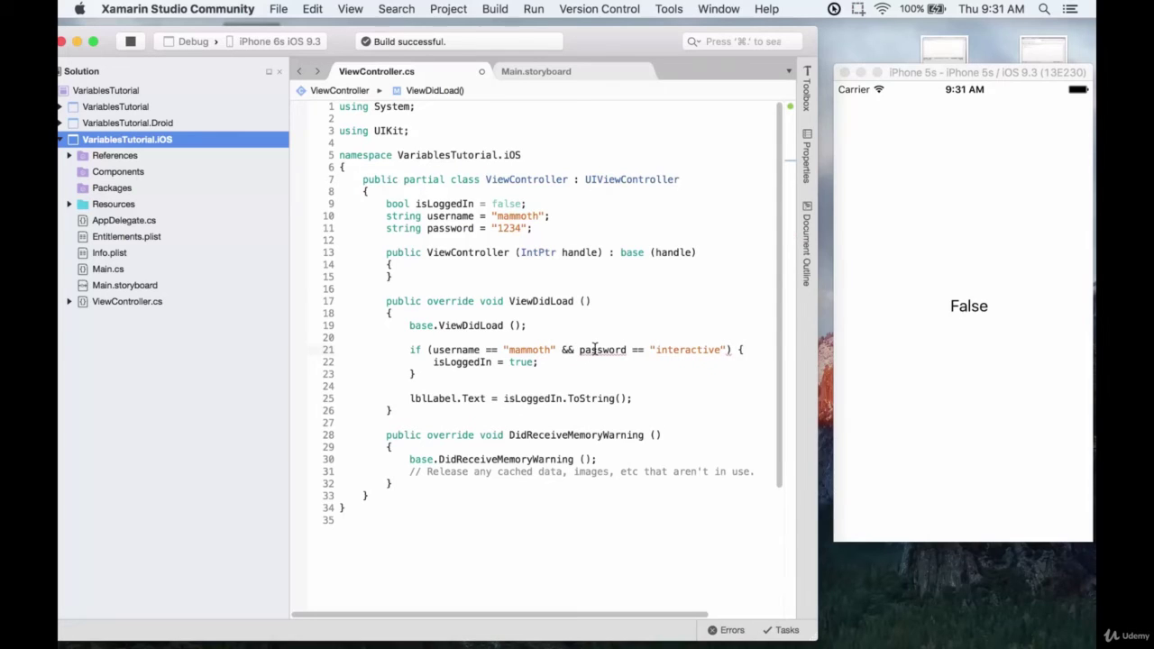
{"action": "key", "text": "BackSpace"}
{"action": "key", "text": "BackSpace"}
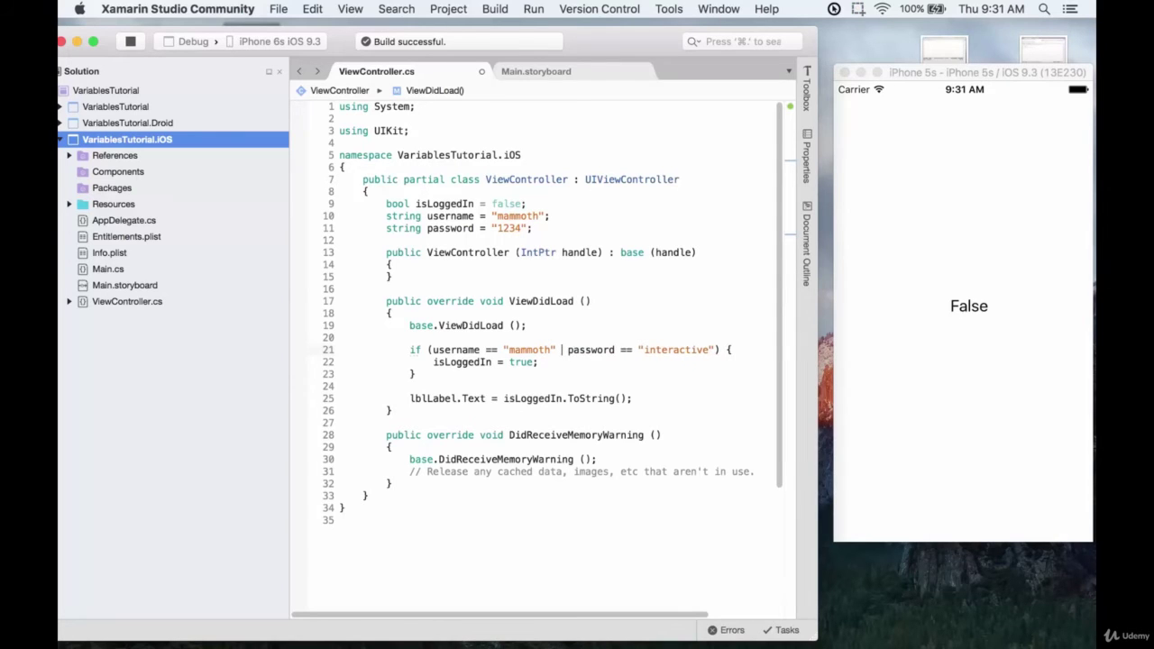
{"action": "type", "text": "||"}
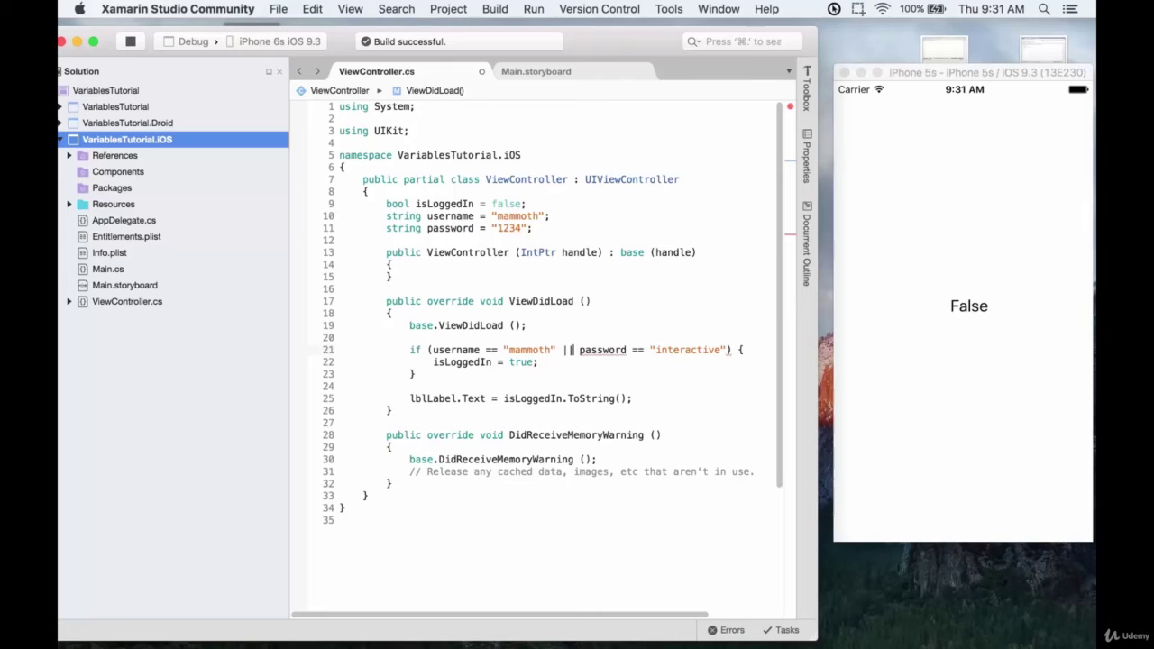
Step: Stop and rerun VariablesTutorial.iOS on the iPhone simulator
{"action": "left_click", "coordinate": [132, 40]}
{"action": "right_click", "coordinate": [148, 139]}
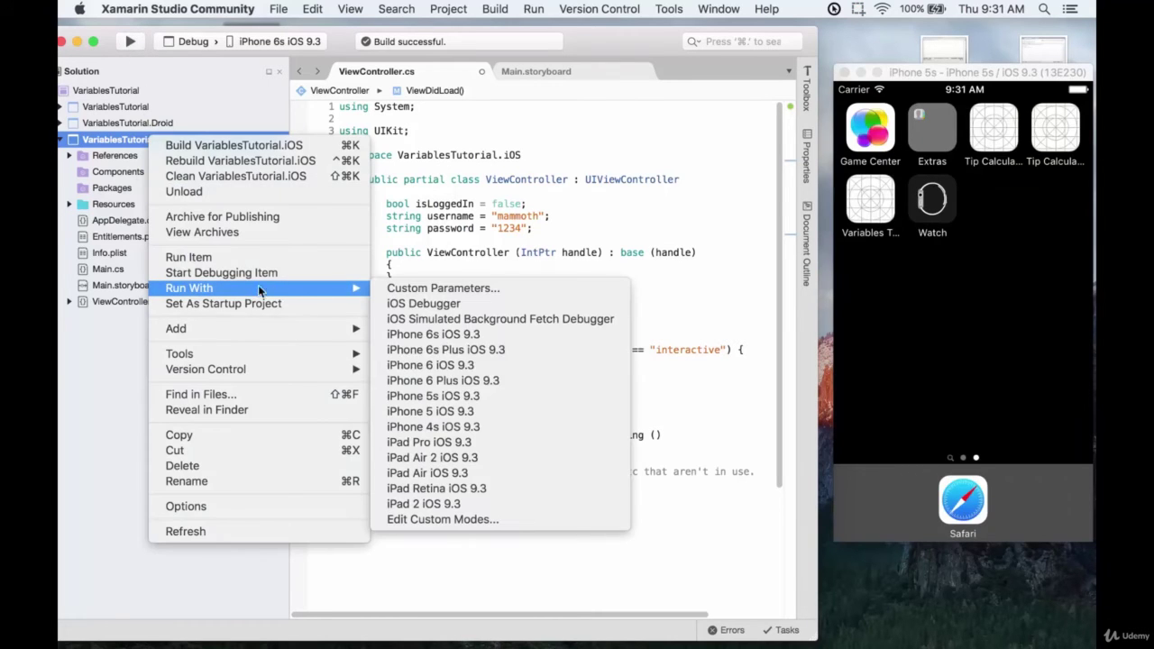
{"action": "left_click", "coordinate": [432, 396]}
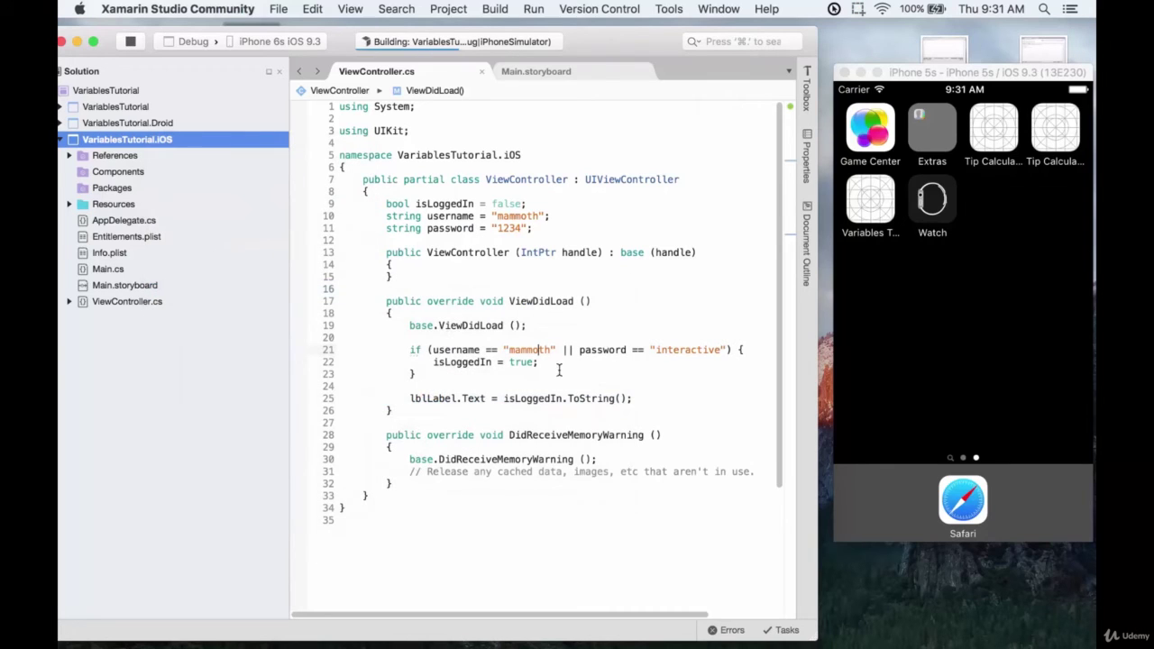
Step: Review the line 21 condition and its if body, leaving the caret after ||
{"action": "left_click_drag", "start_coordinate": [739, 350], "coordinate": [607, 376]}
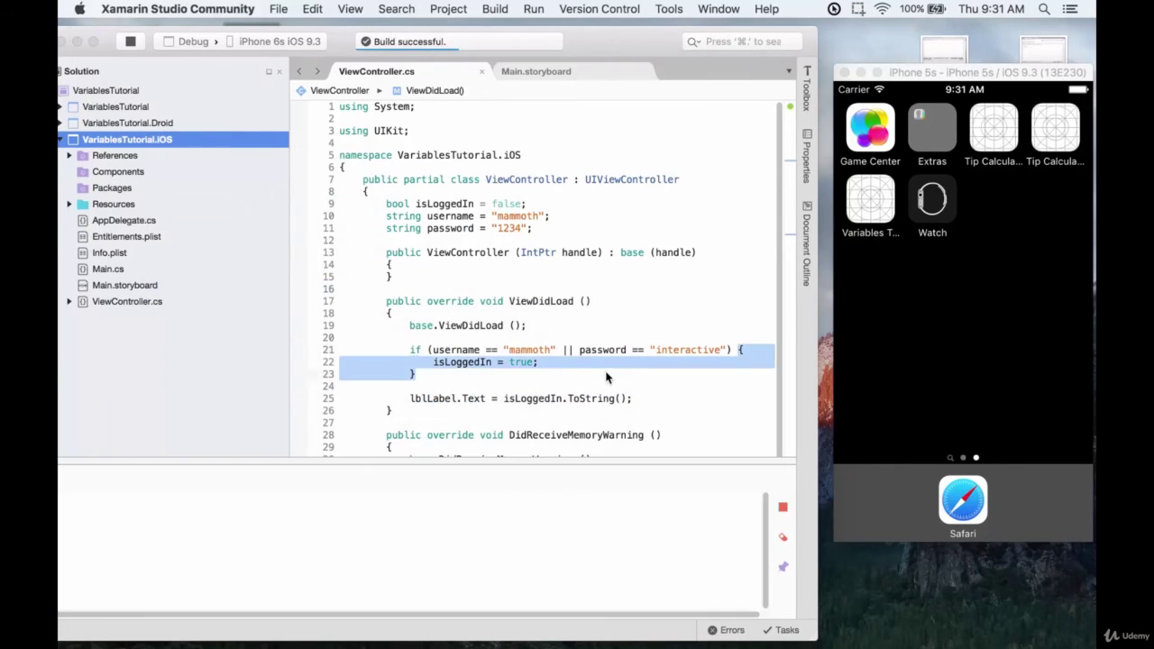
{"action": "left_click", "coordinate": [532, 359]}
{"action": "left_click_drag", "start_coordinate": [430, 350], "coordinate": [726, 350]}
{"action": "left_click", "coordinate": [654, 350]}
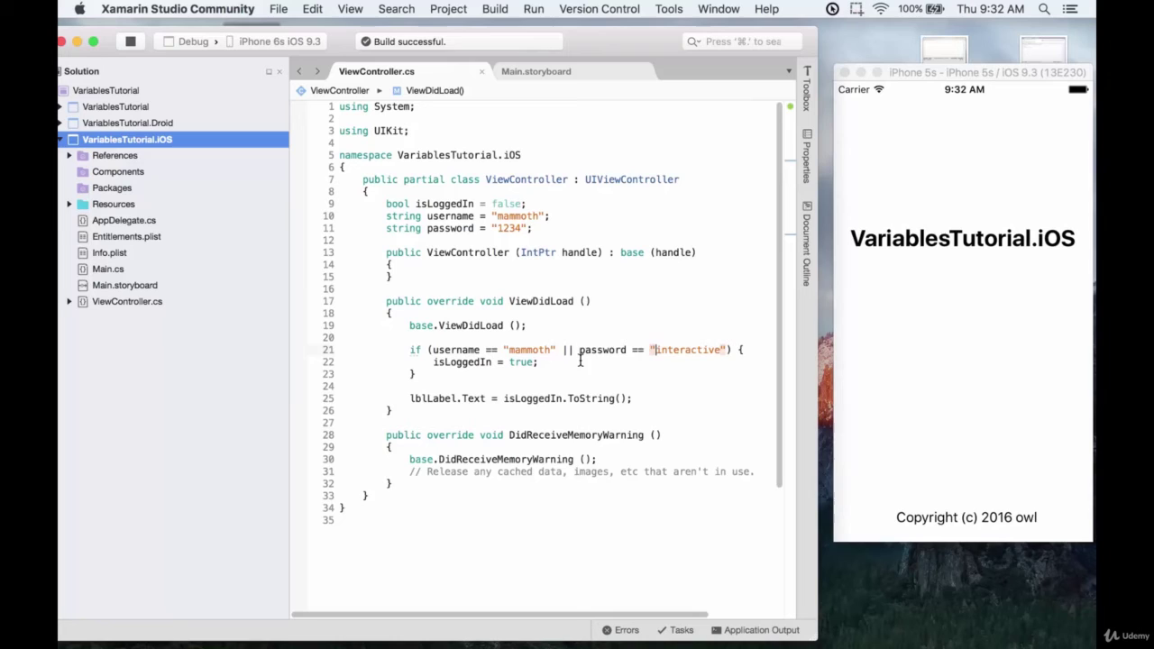
{"action": "left_click", "coordinate": [623, 350]}
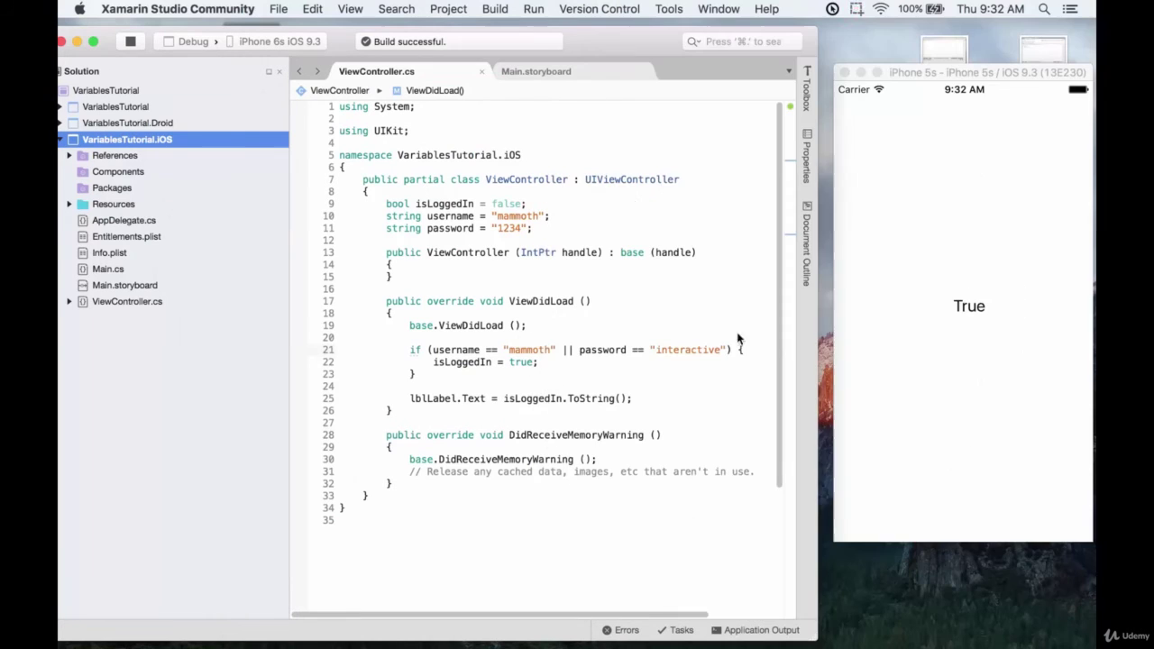
{"action": "left_click", "coordinate": [571, 351]}
Step: Change the || on line 21 back to &&, removing the stray && after "interactive"
{"action": "key", "text": "BackSpace"}
{"action": "key", "text": "BackSpace"}
{"action": "type", "text": "&&"}
{"action": "left_click", "coordinate": [730, 350]}
{"action": "type", "text": "&&"}
{"action": "key", "text": "BackSpace"}
{"action": "key", "text": "BackSpace"}
{"action": "key", "text": "BackSpace"}
{"action": "left_click", "coordinate": [667, 360]}
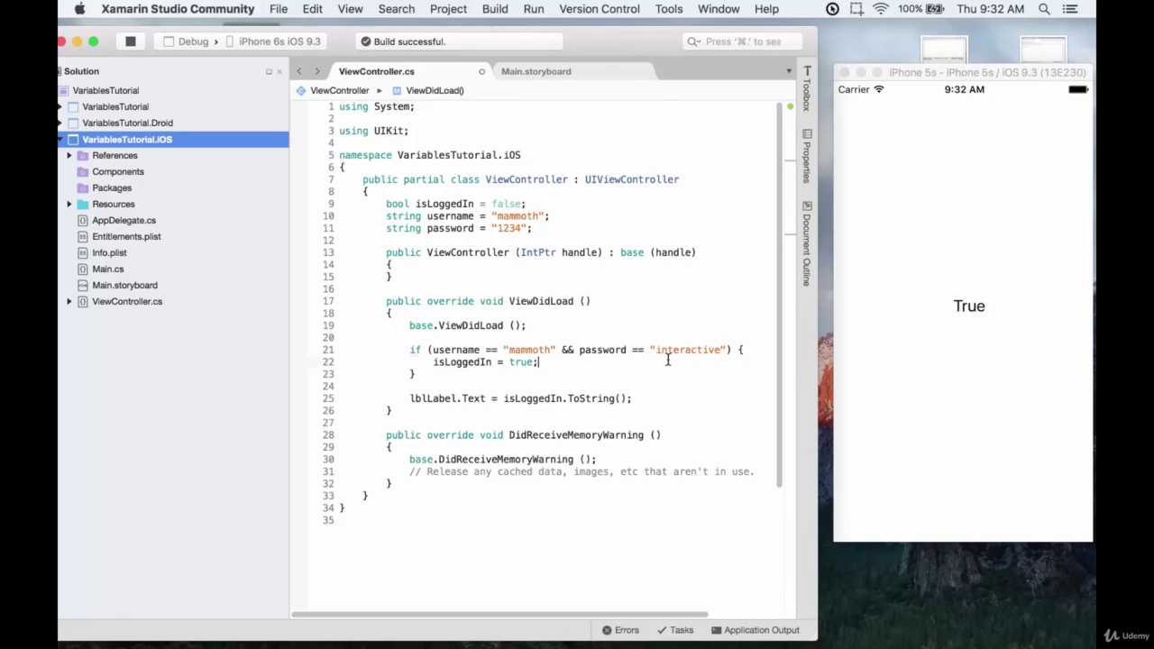